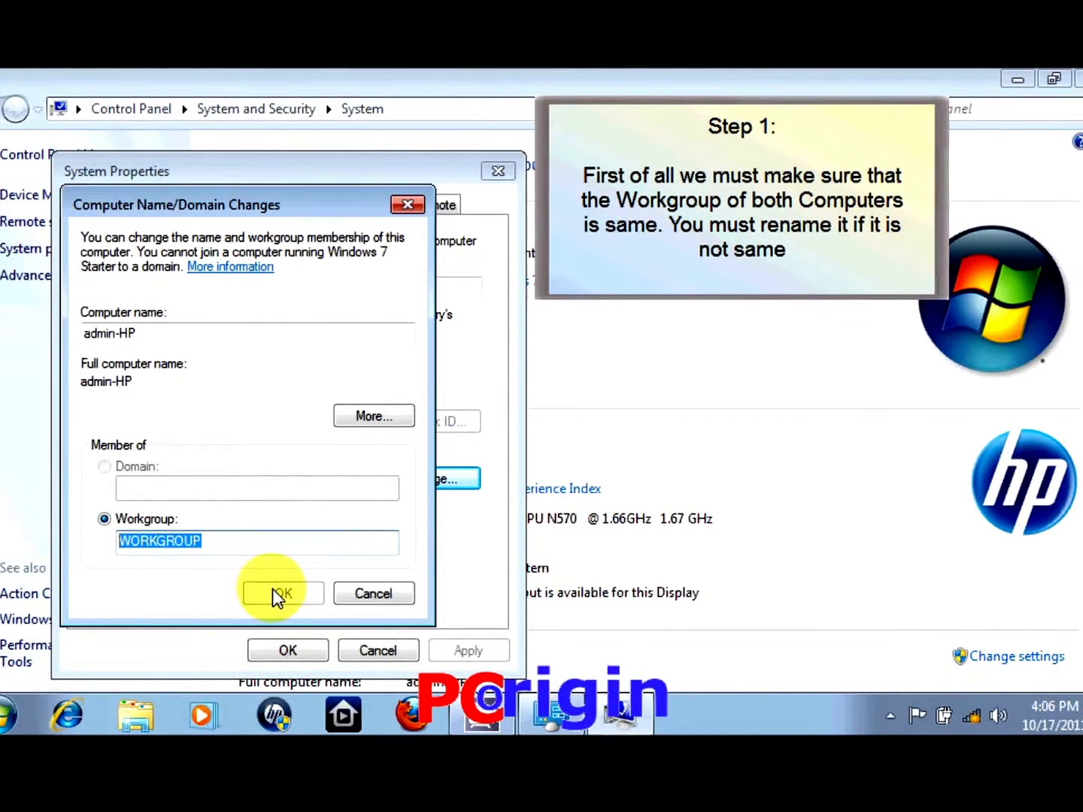
# Keep the workgroup as WORKGROUP and close System Properties
pyautogui.press('Escape')
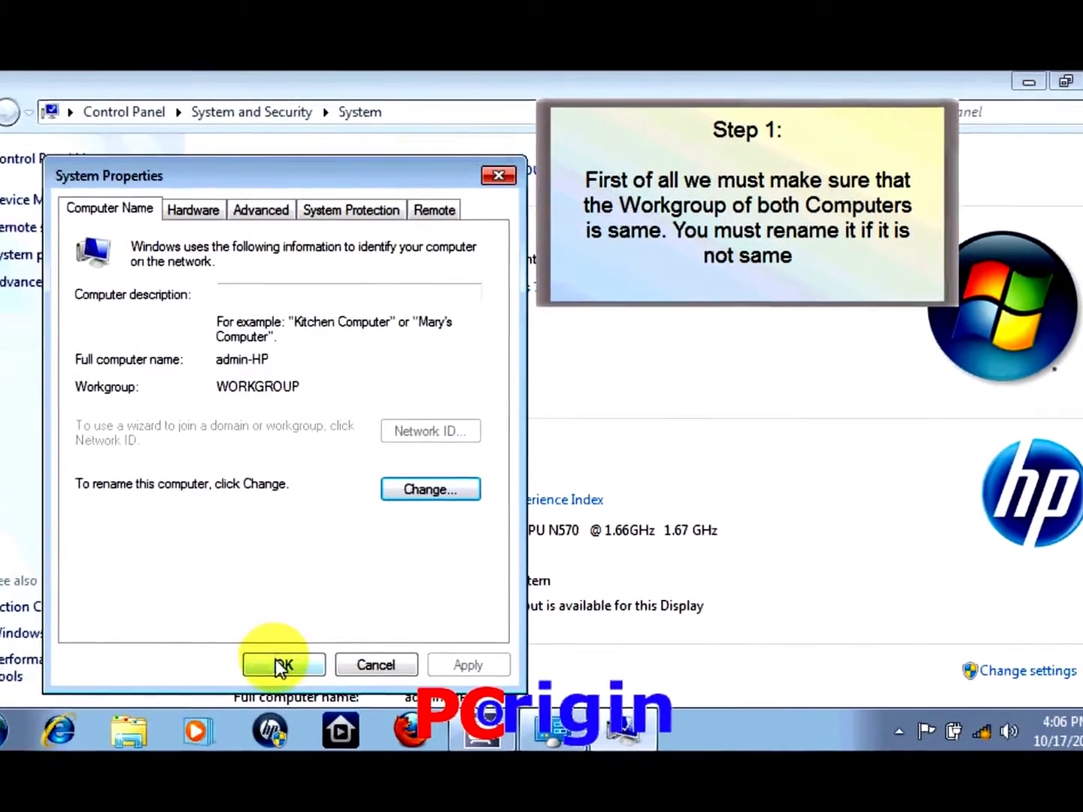
pyautogui.click(280, 663)
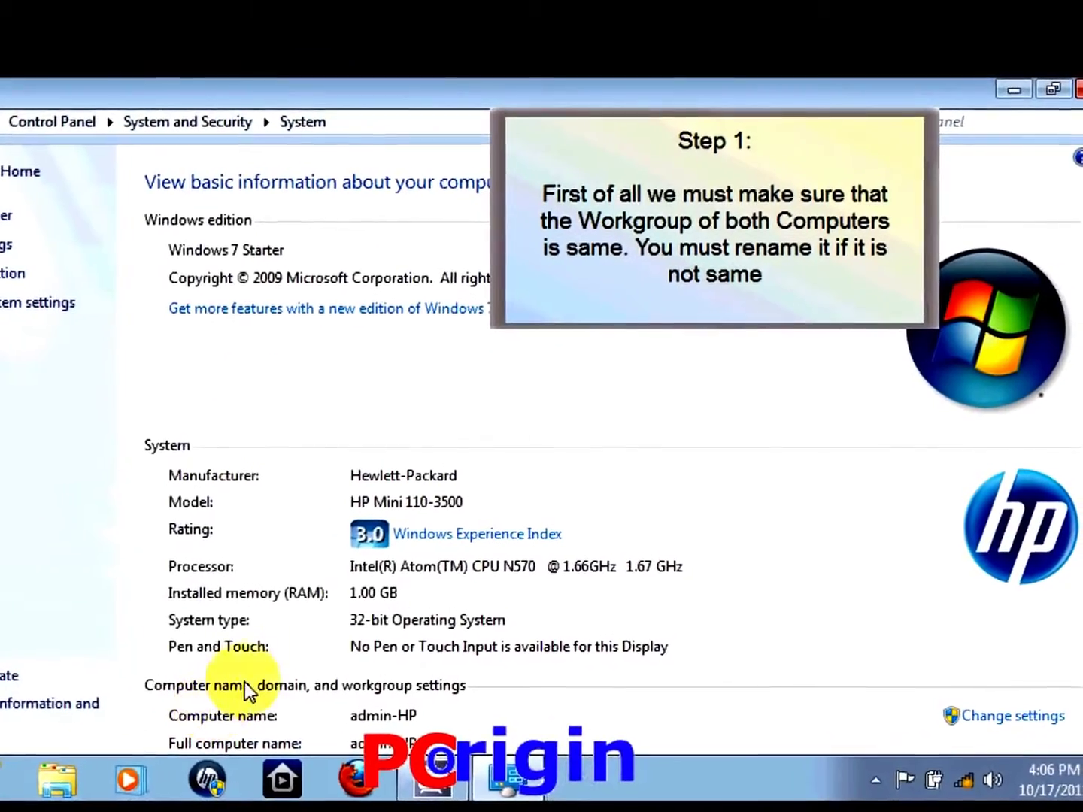
# Close the System window and reopen Control Panel from the Start menu
pyautogui.click(1079, 89)
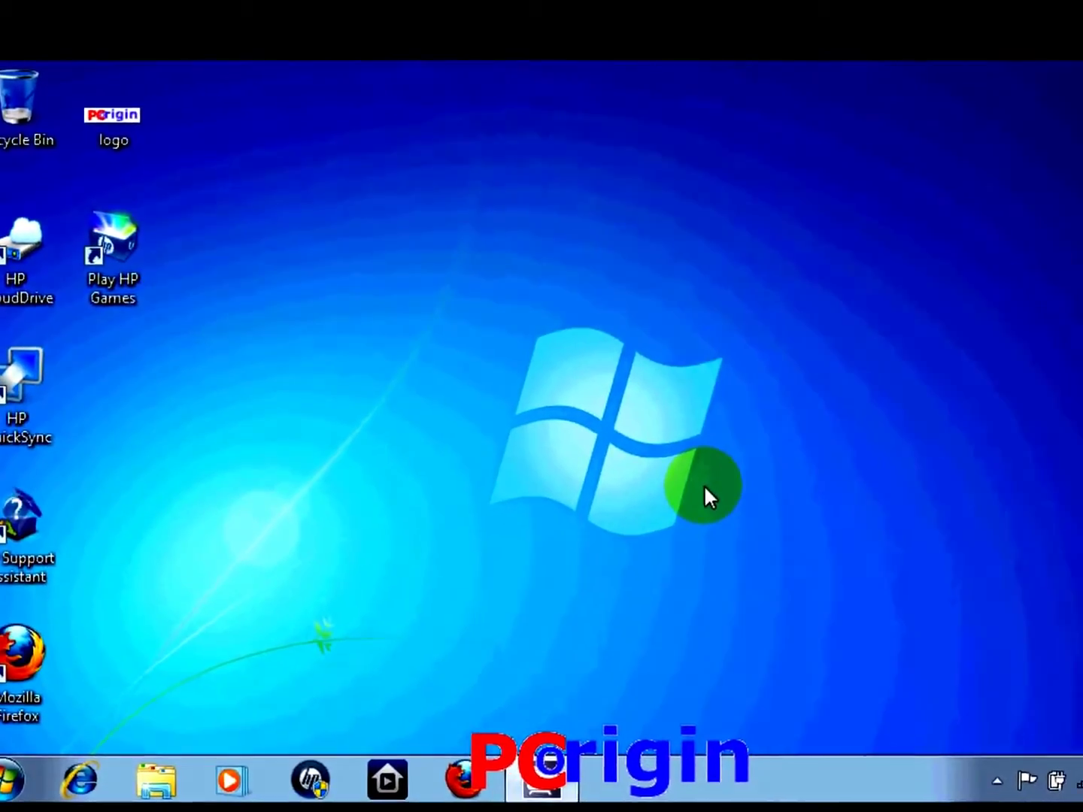
pyautogui.click(10, 781)
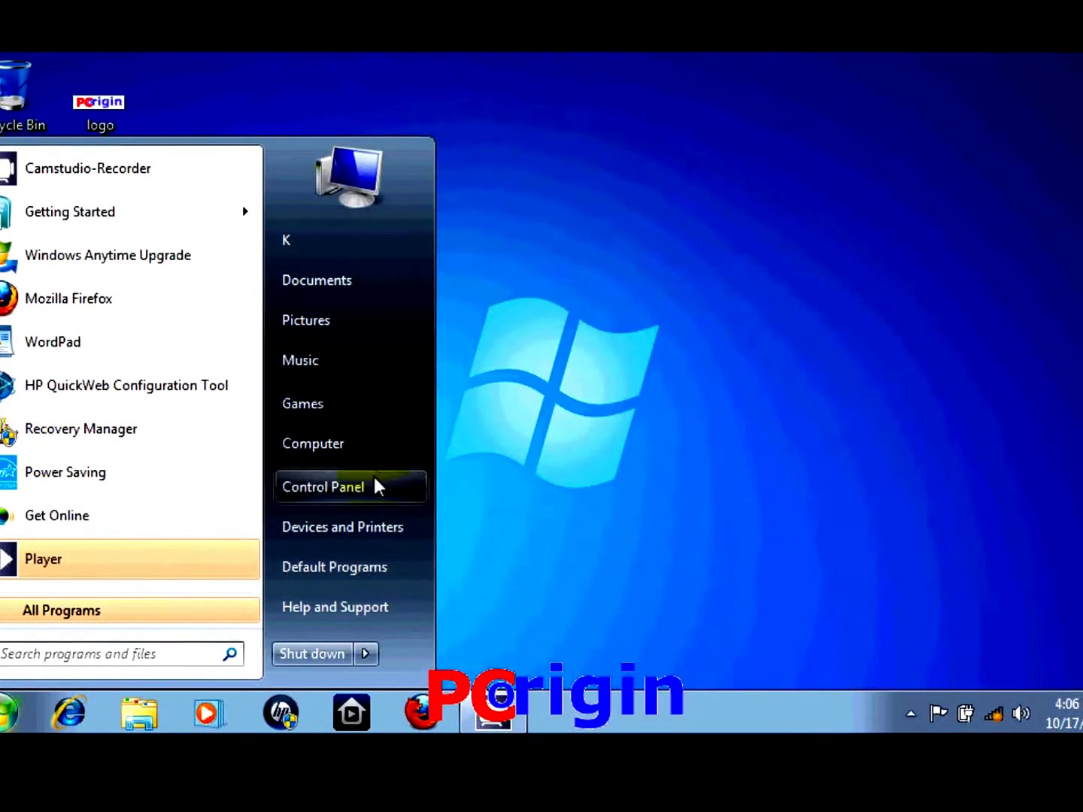
pyautogui.click(375, 486)
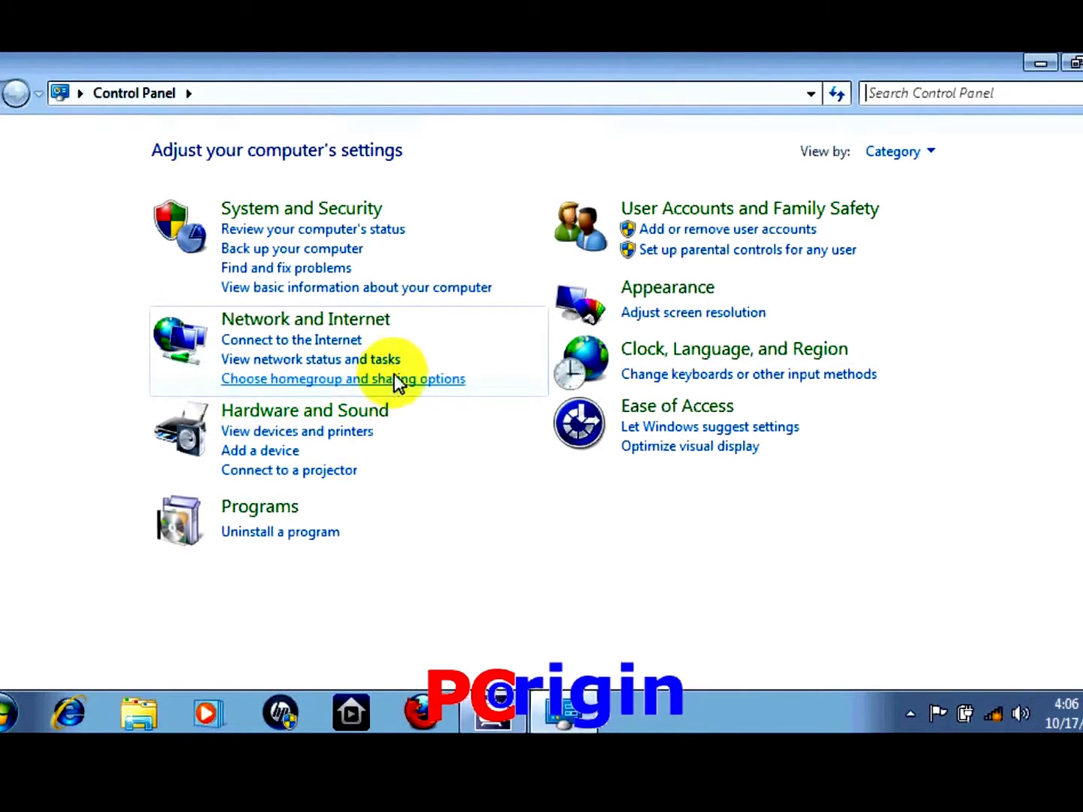
# Connect to Secured Wireless Connection and open its Wireless Network Connection Status
pyautogui.click(368, 360)
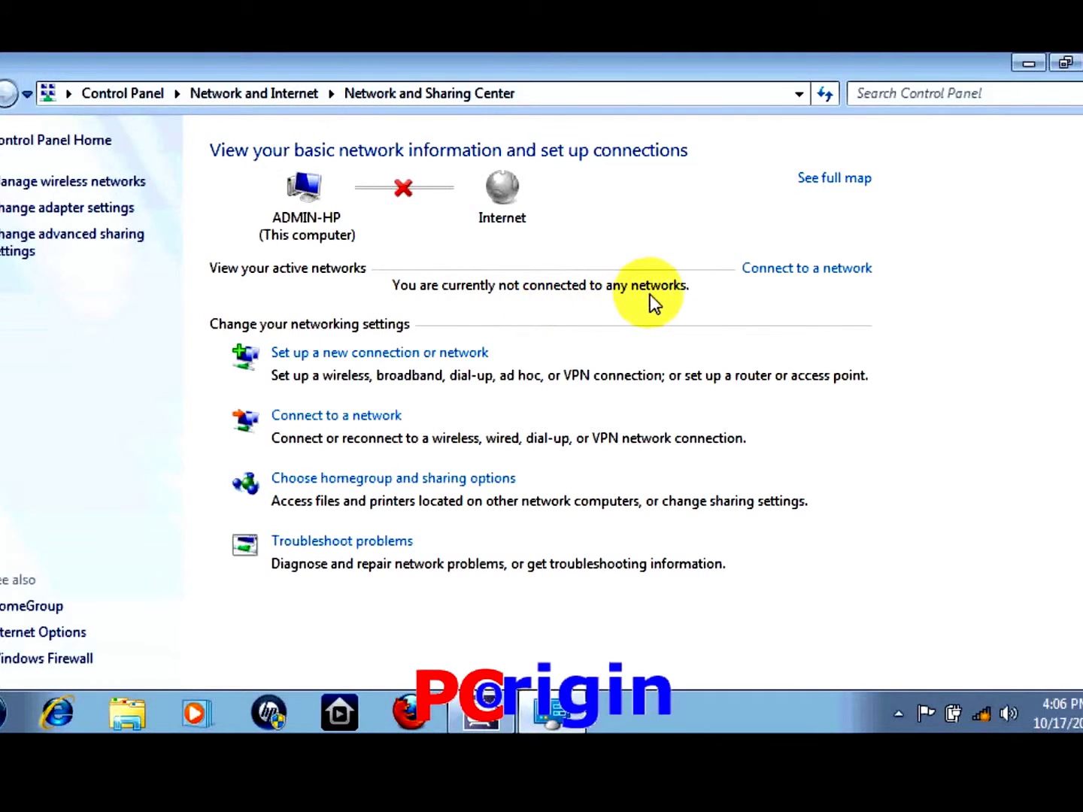
pyautogui.click(768, 269)
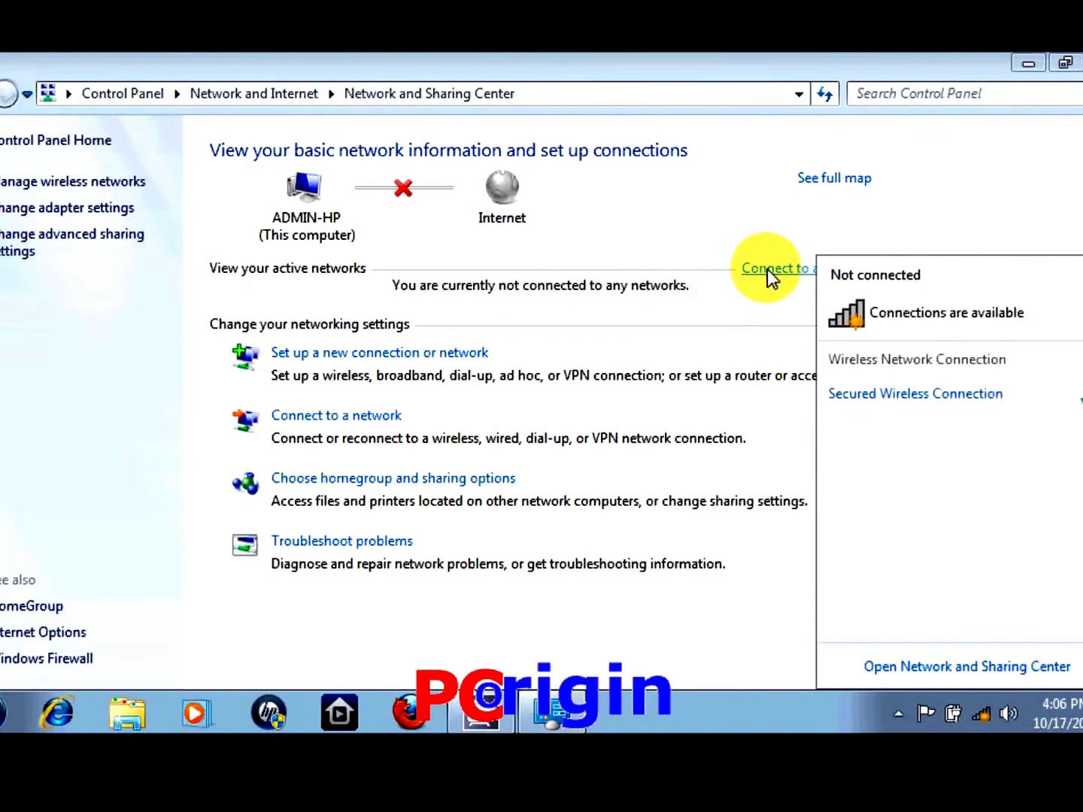
pyautogui.click(910, 396)
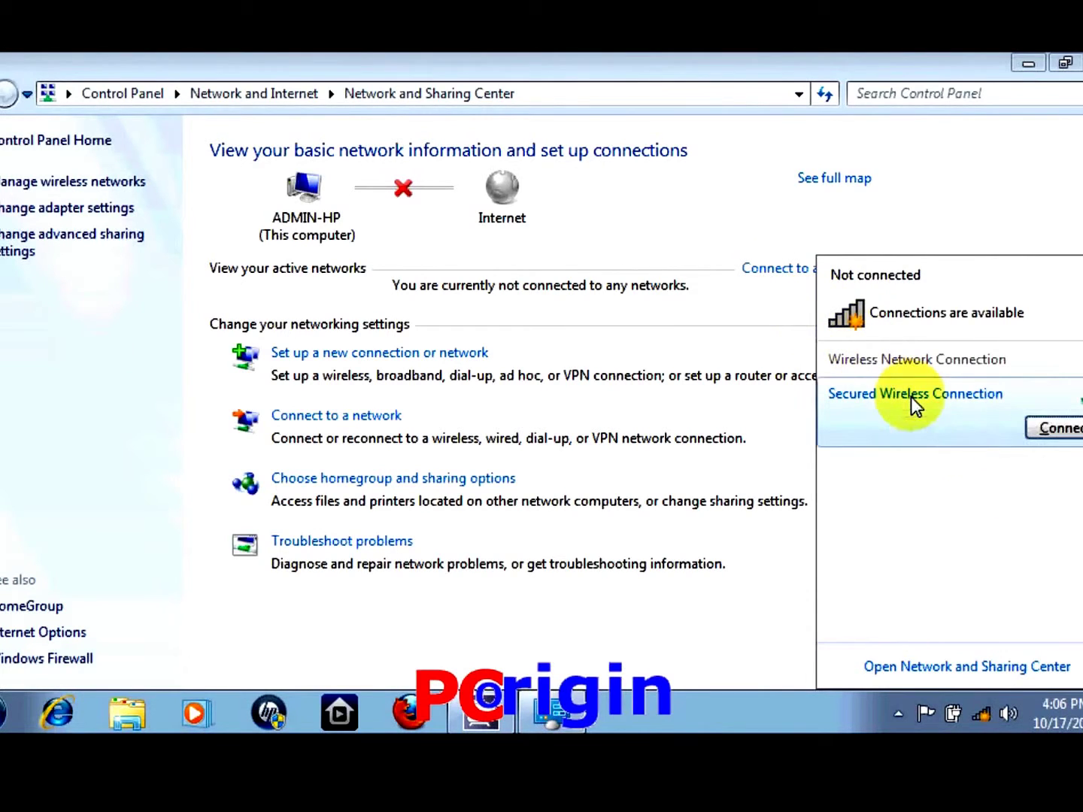
pyautogui.click(1060, 429)
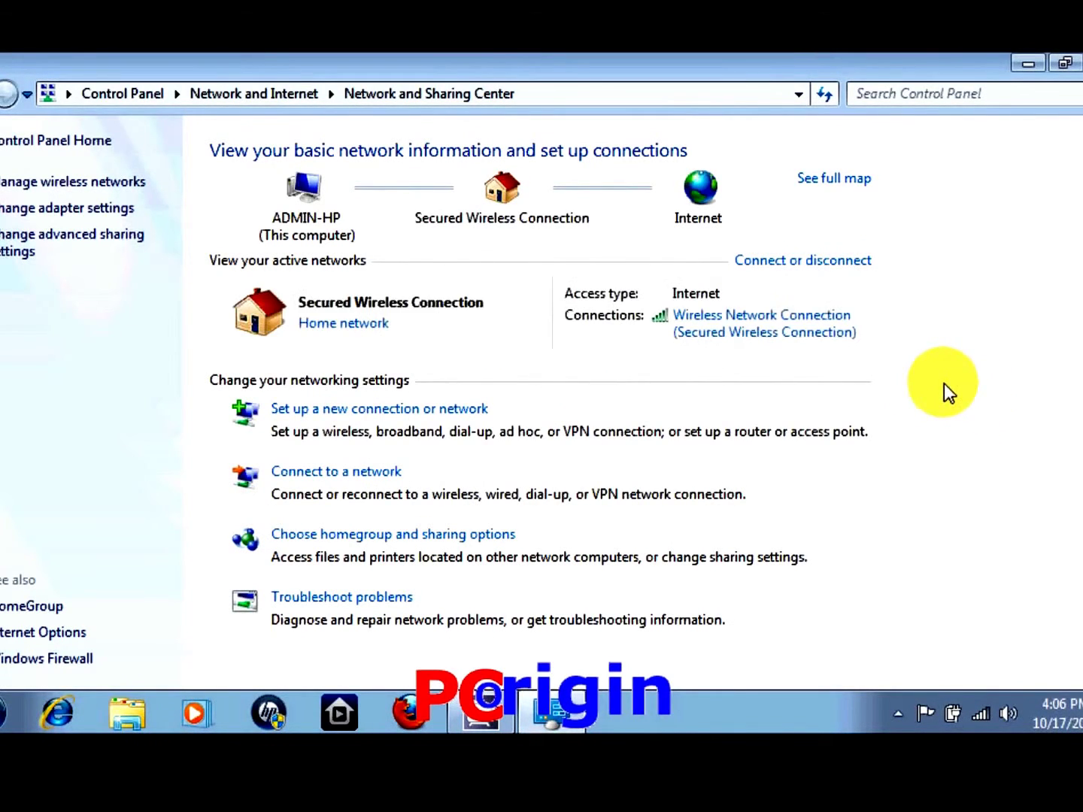
pyautogui.click(785, 328)
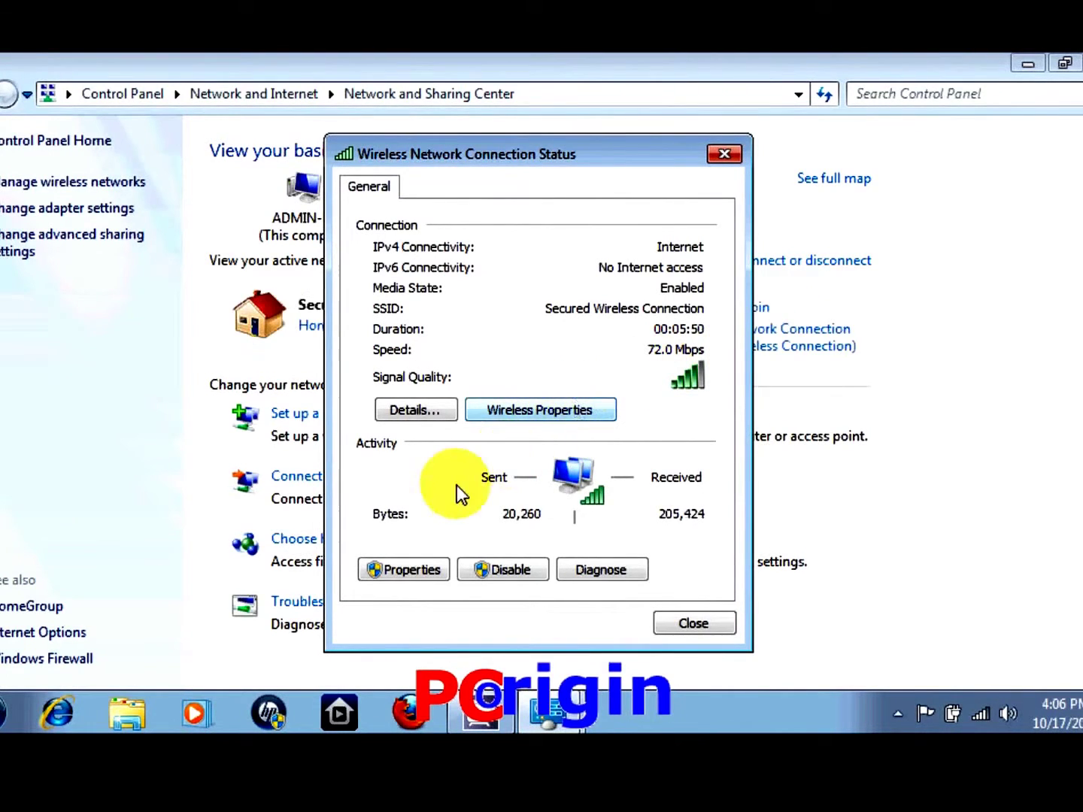
# Set the wireless adapter's TCP/IPv4 properties to Use the following IP address
pyautogui.click(401, 573)
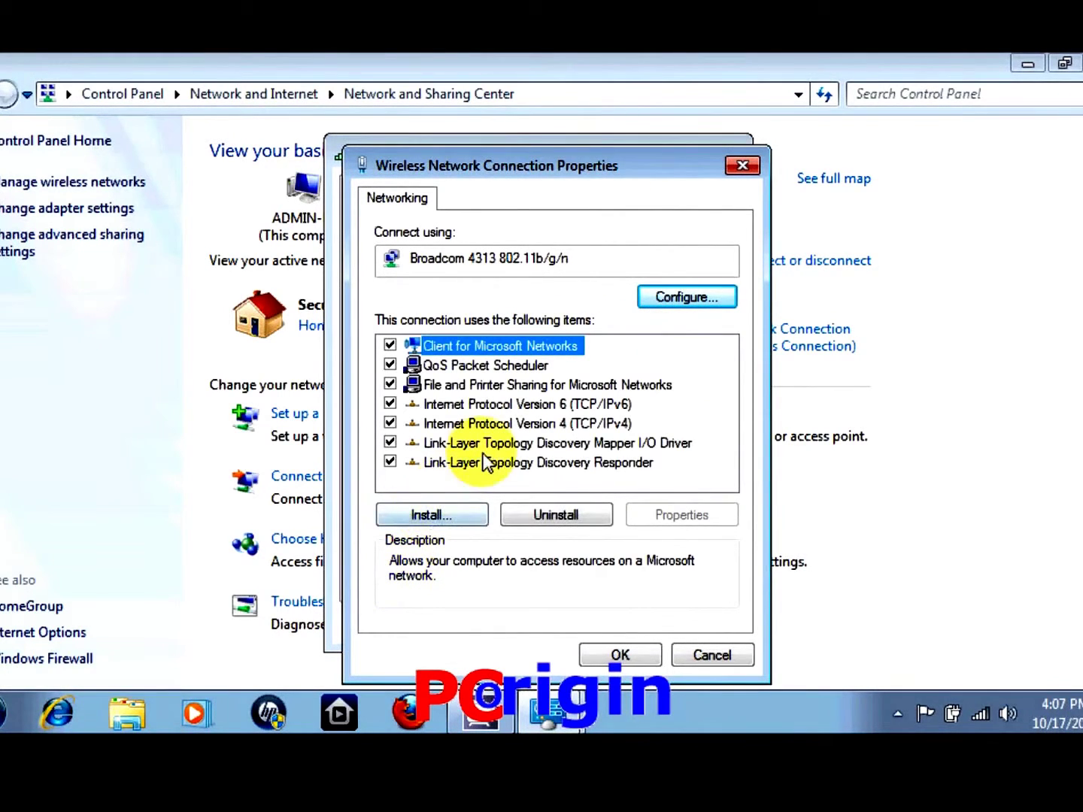
pyautogui.doubleClick(513, 426)
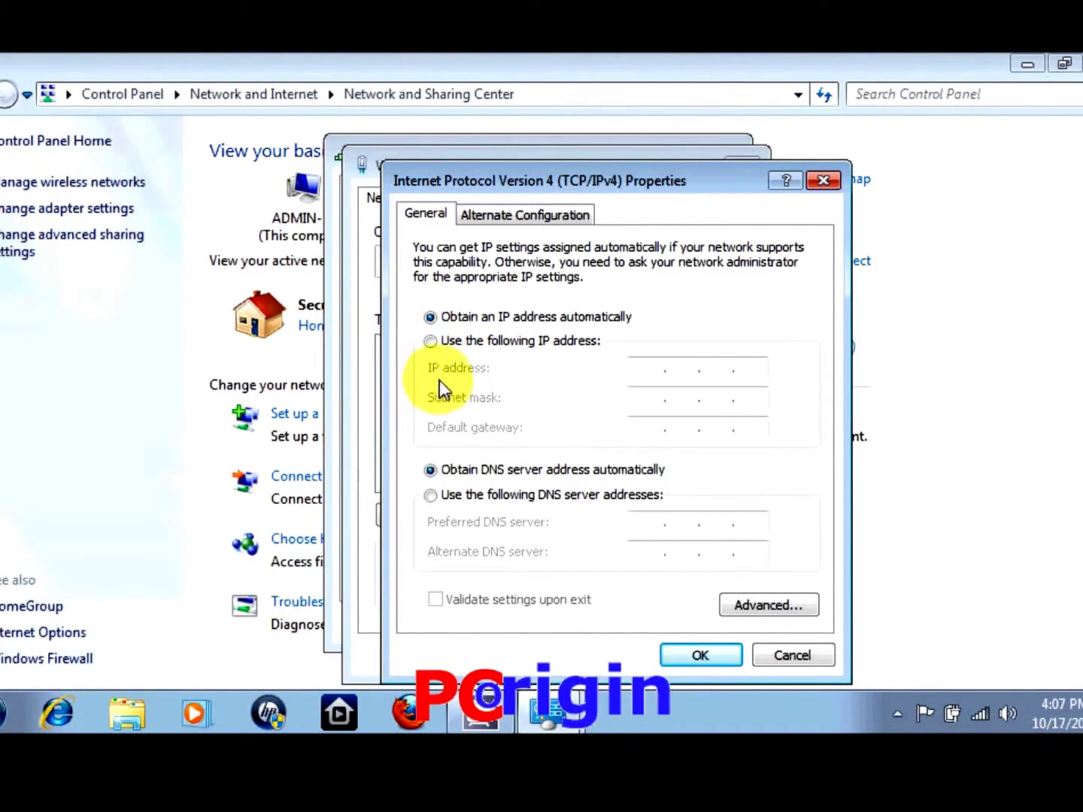
pyautogui.click(434, 341)
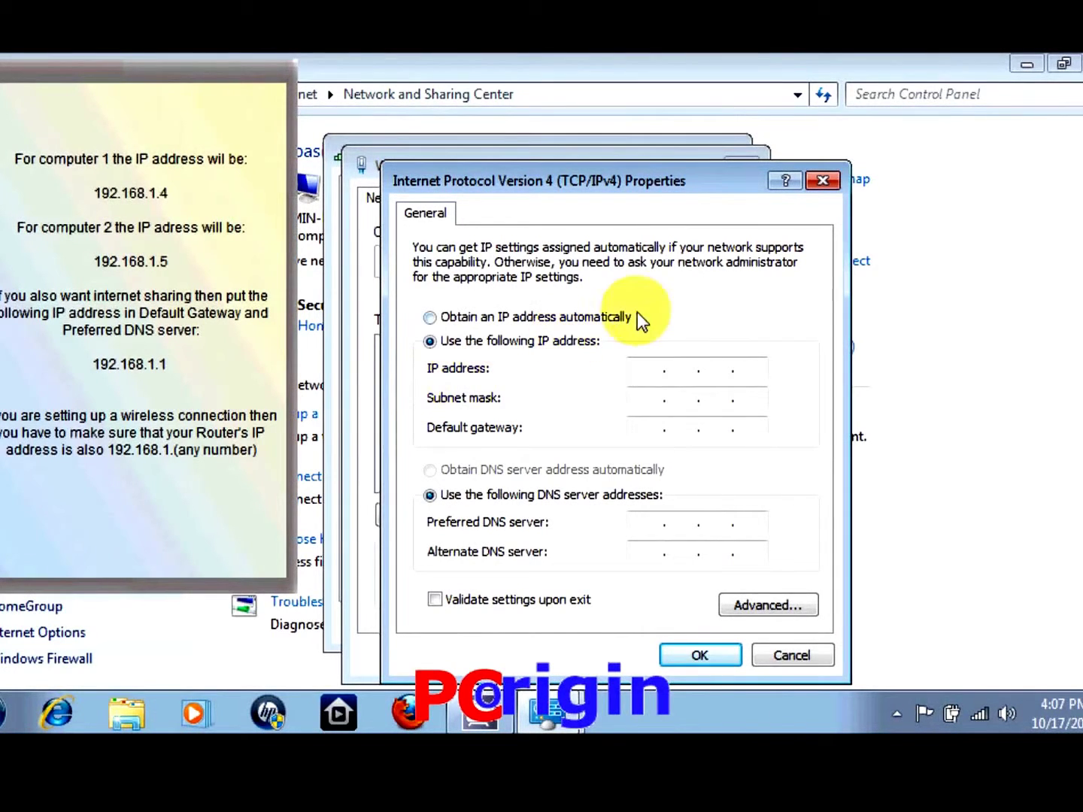
# Save static IP 192.168.1.4, mask 255.255.255.0, gateway and preferred DNS 192.168.1.1
pyautogui.write('192')
pyautogui.write('168')
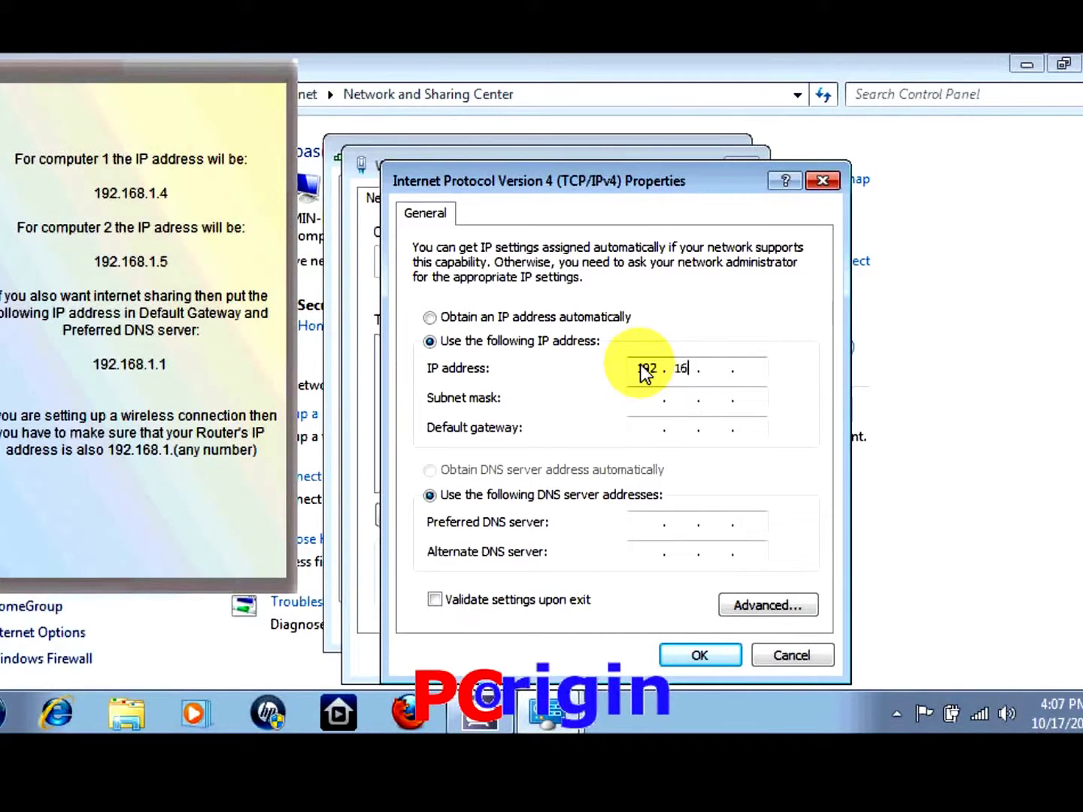
pyautogui.write('1')
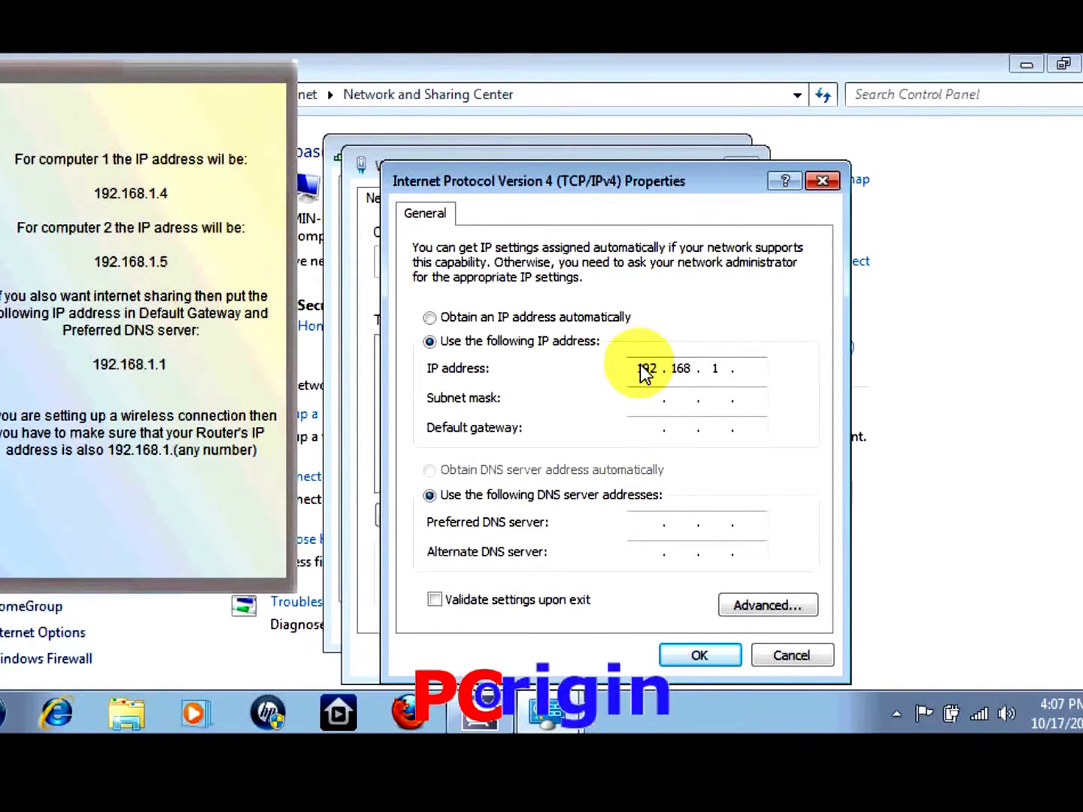
pyautogui.write('4')
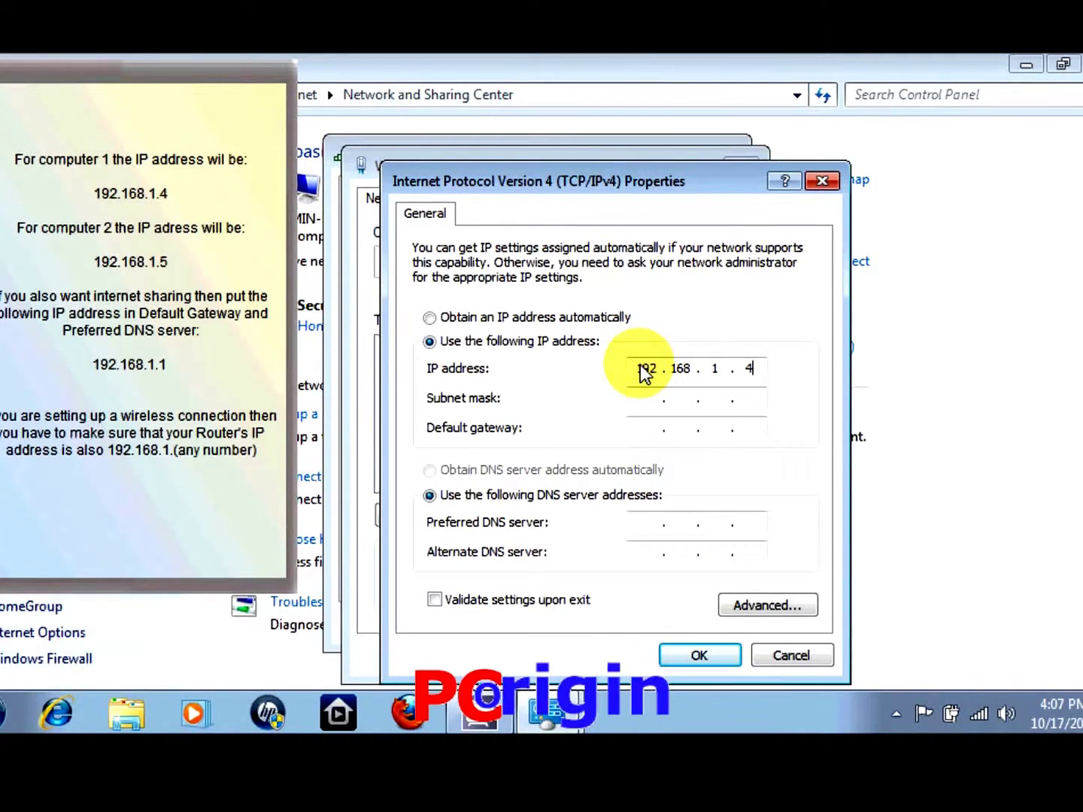
pyautogui.press('Tab')
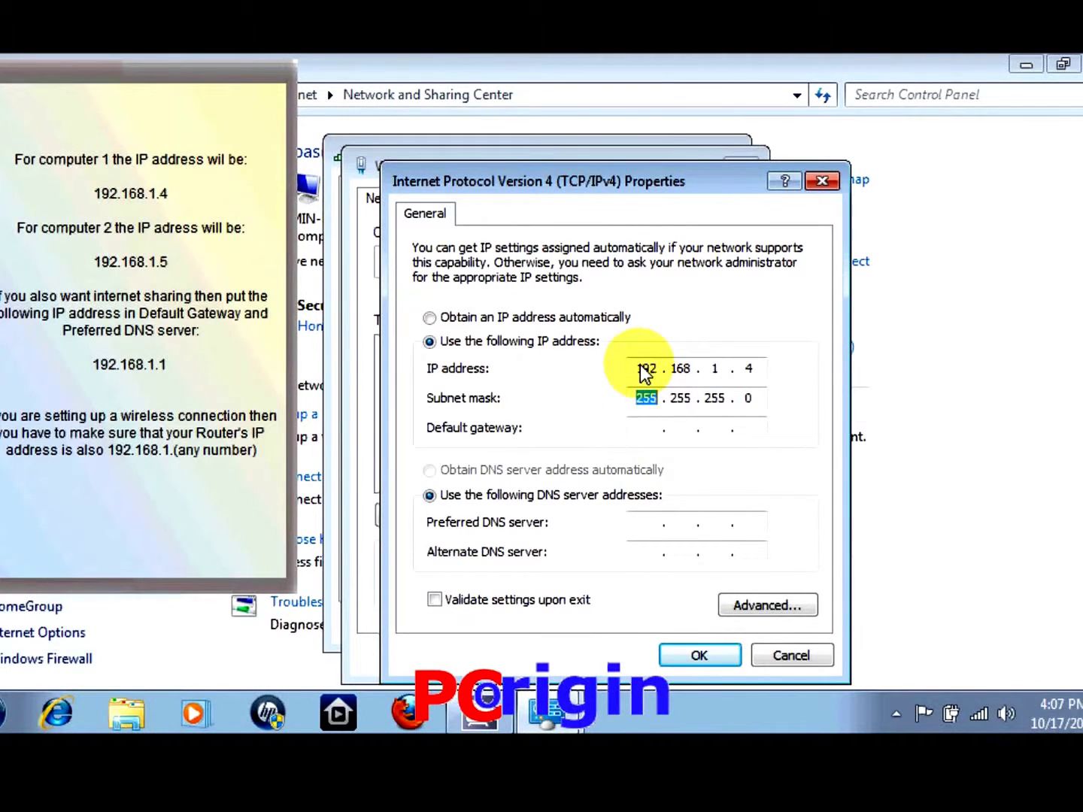
pyautogui.click(645, 427)
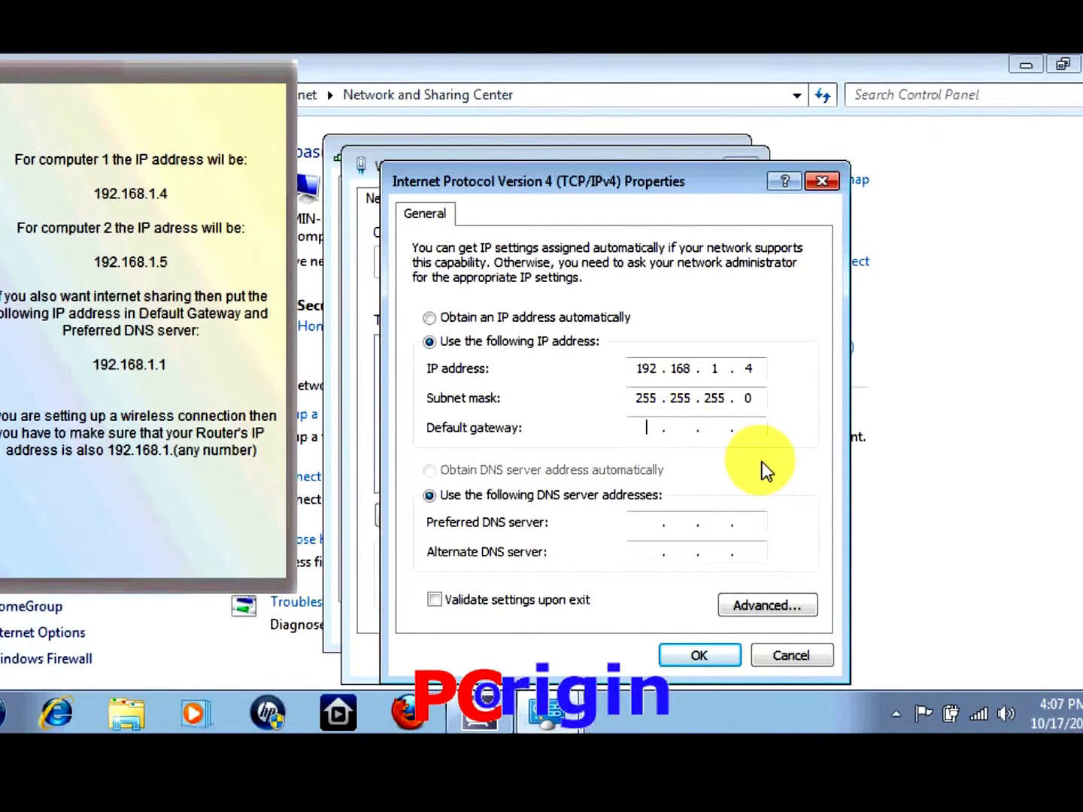
pyautogui.write('192 . ')
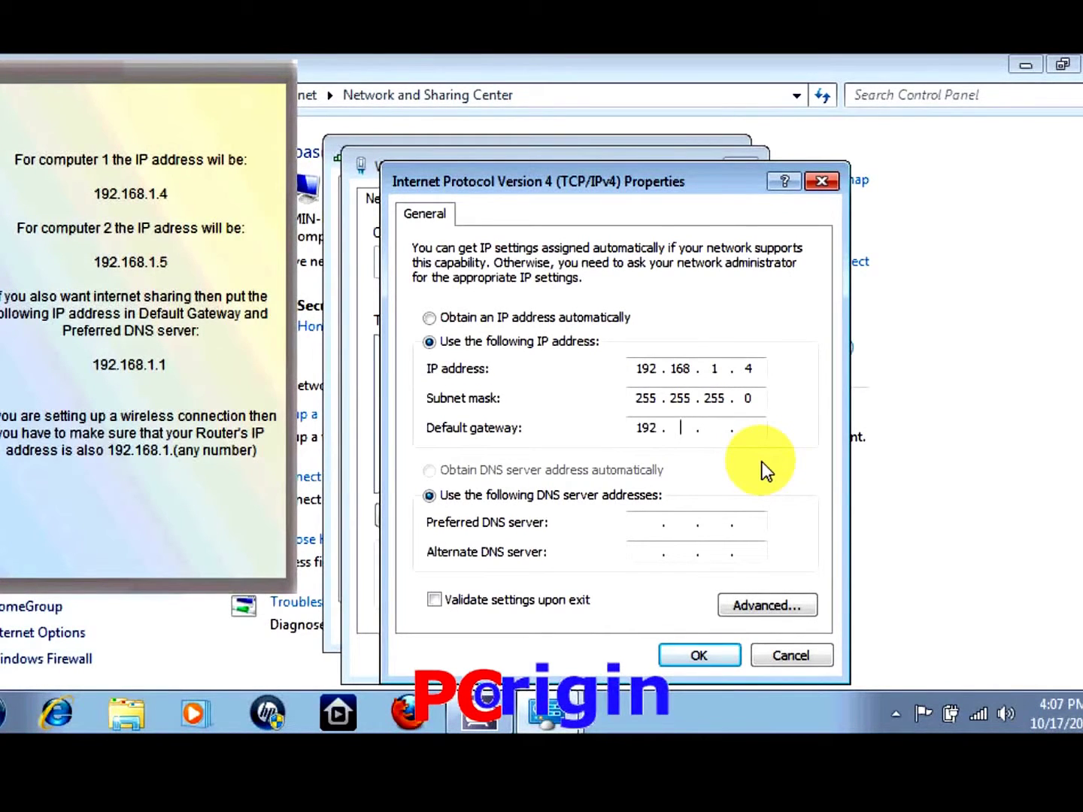
pyautogui.write('168')
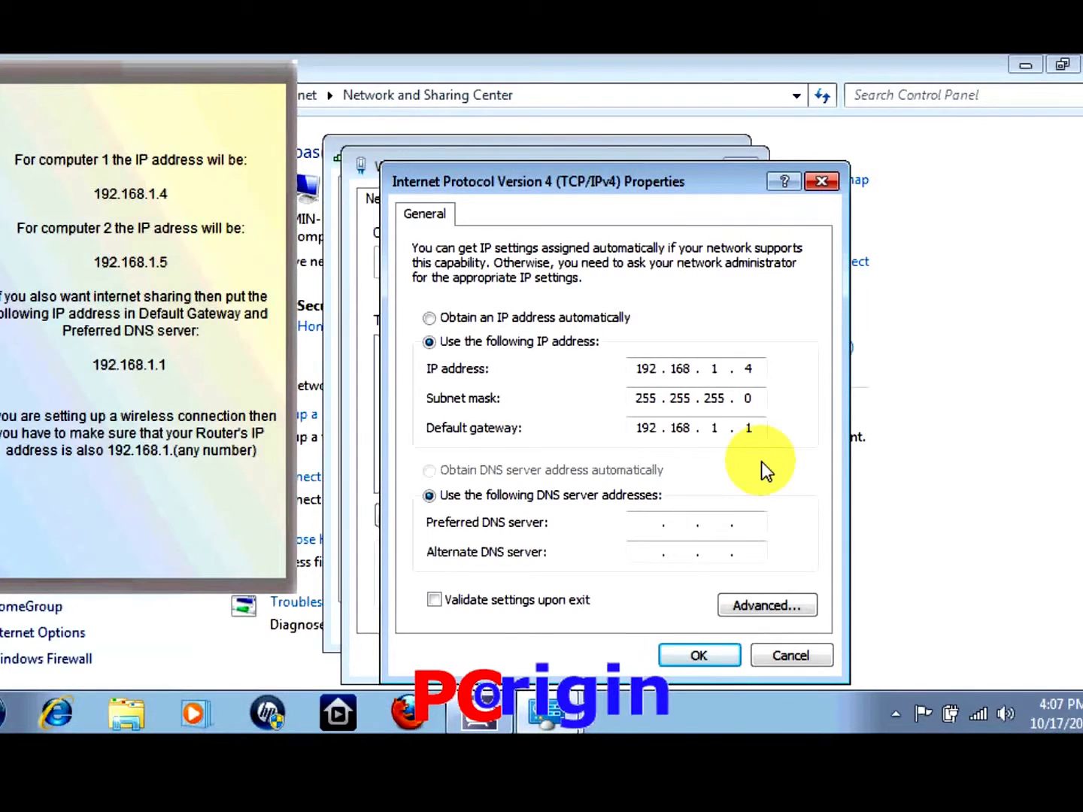
pyautogui.click(645, 526)
pyautogui.write('192.168.')
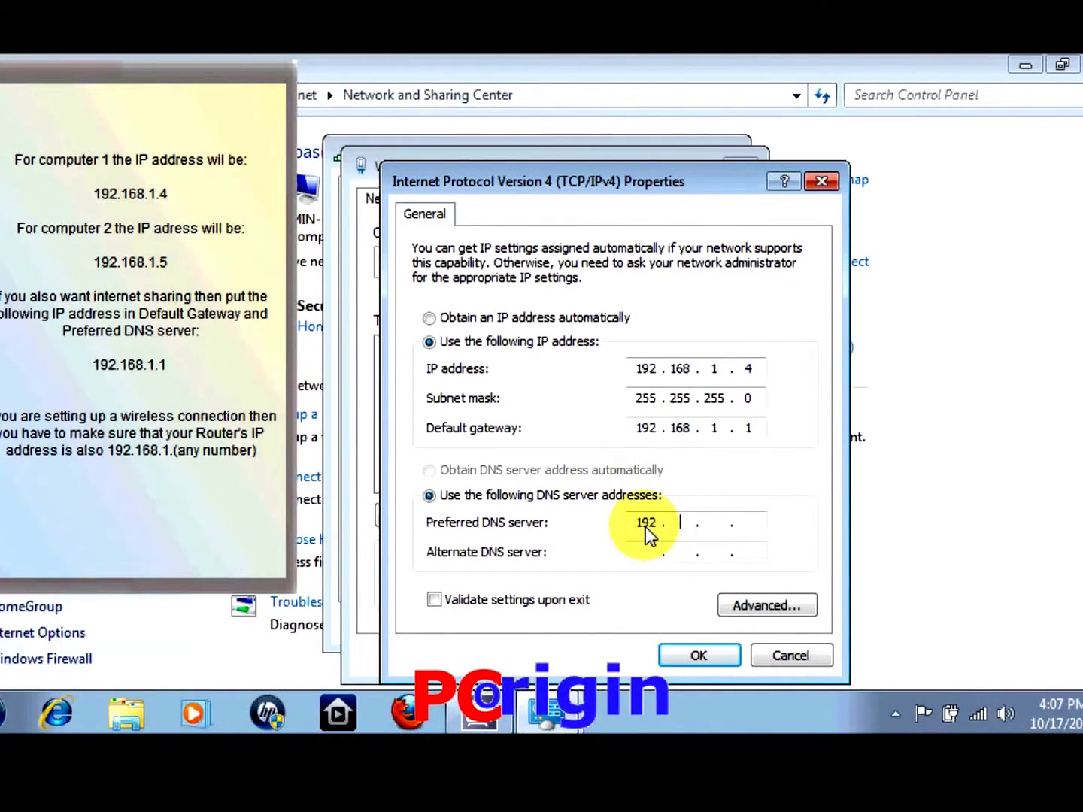
pyautogui.write('1.')
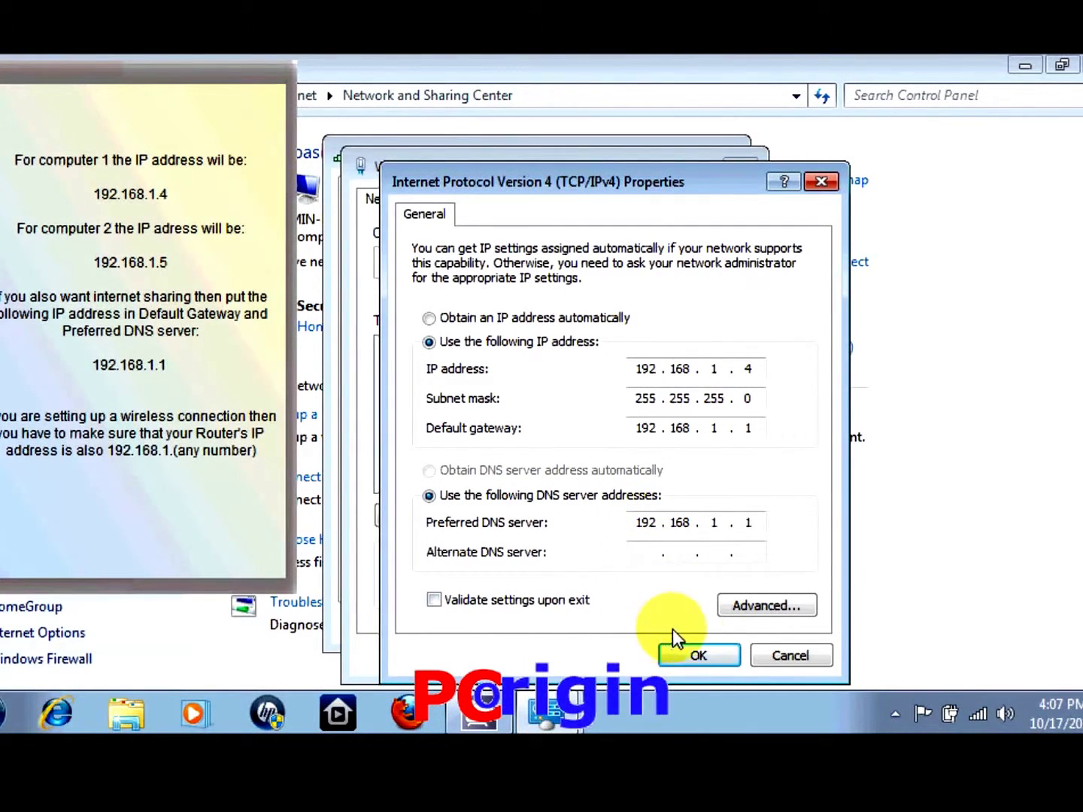
pyautogui.click(698, 656)
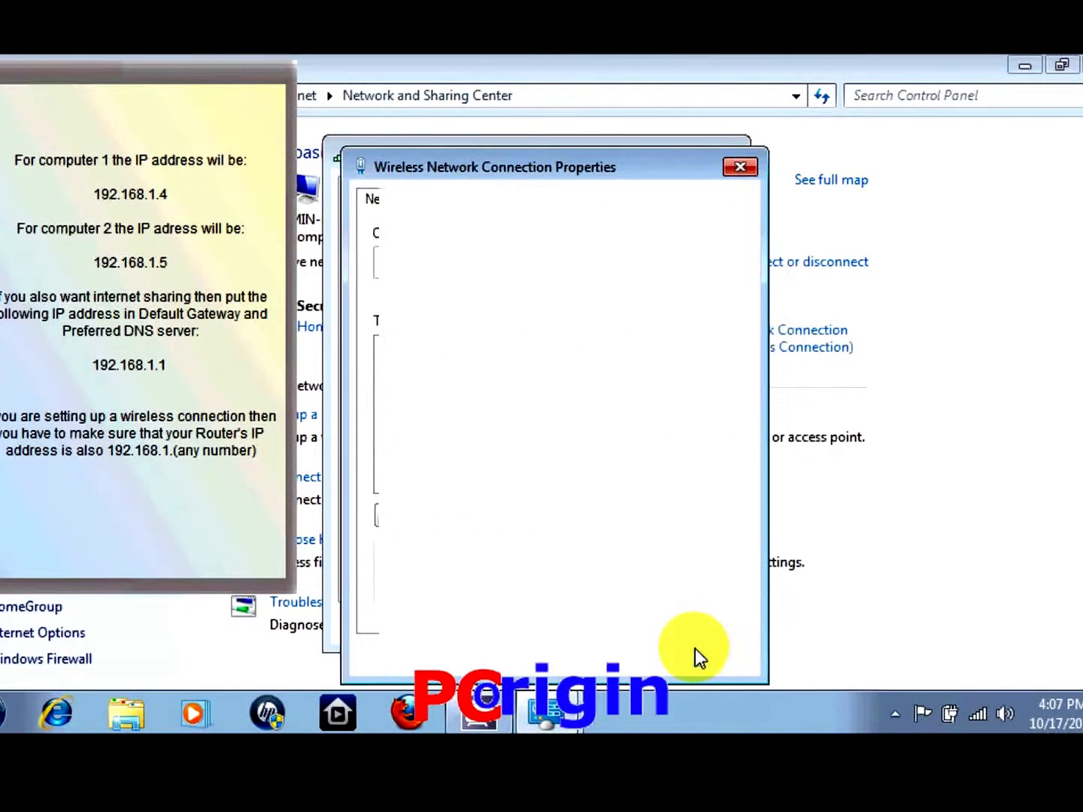
# Confirm the Wireless Network Connection Properties and close the connection Status dialog
pyautogui.click(633, 655)
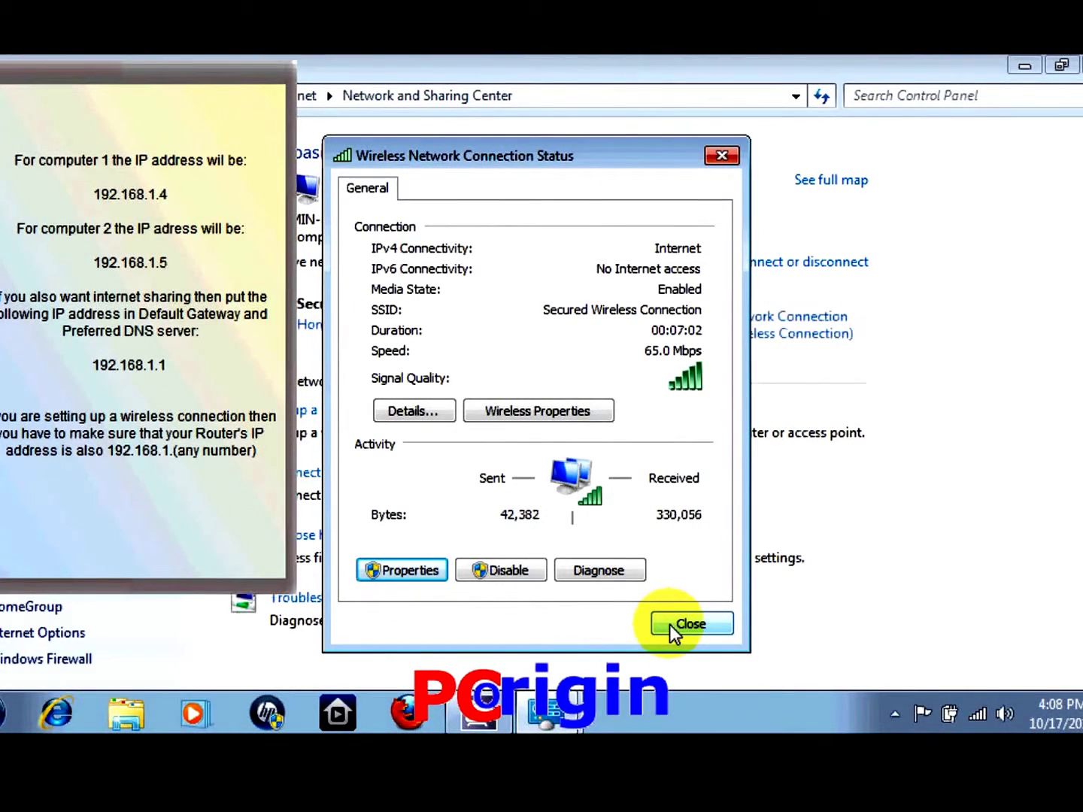
pyautogui.click(669, 625)
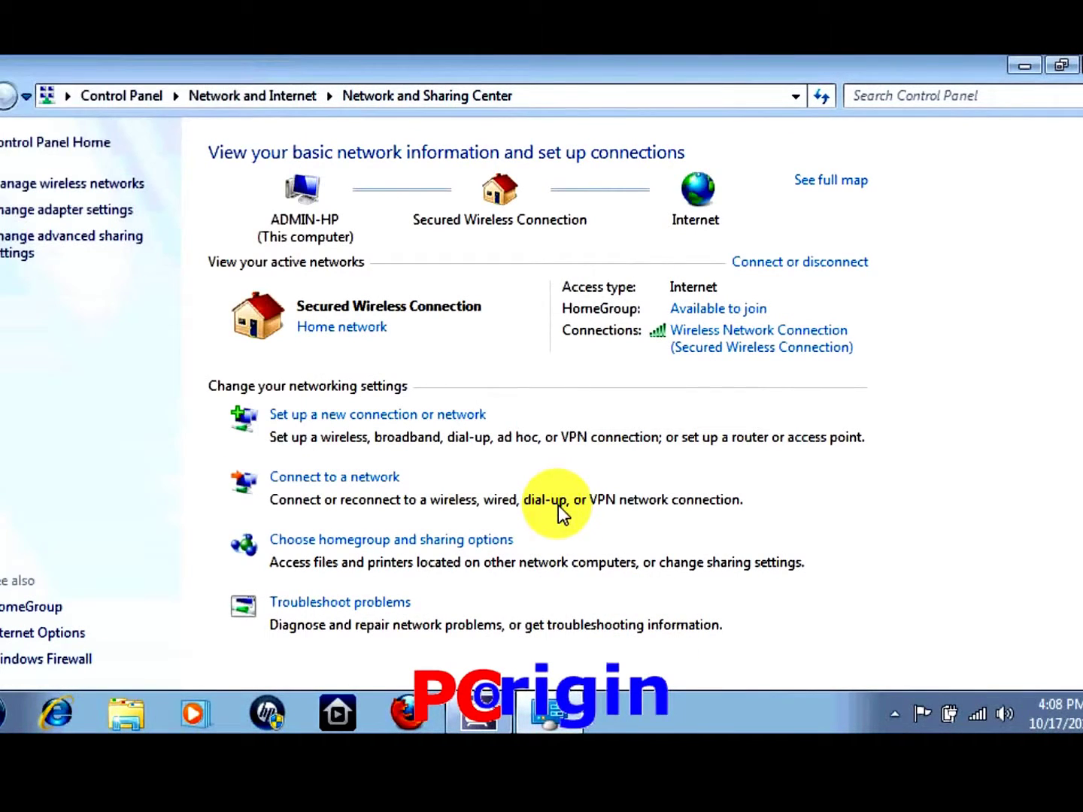
# Turn on file and printer sharing in the Home or Work advanced sharing settings
pyautogui.click(60, 242)
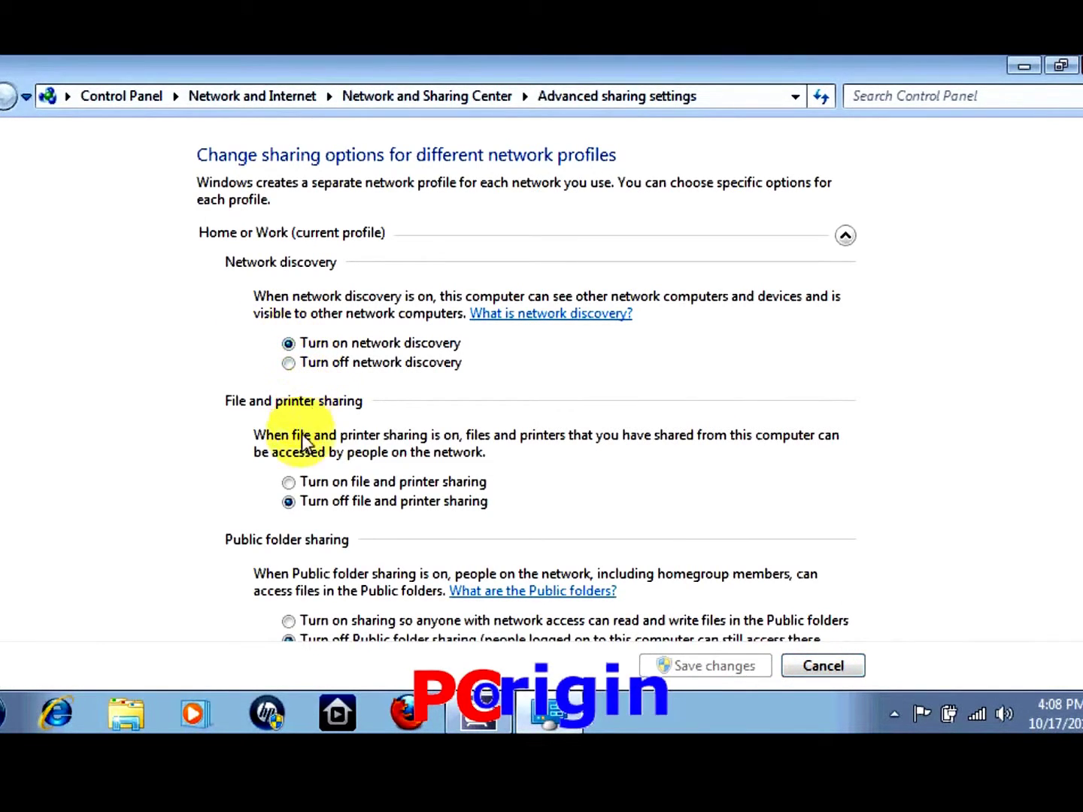
pyautogui.click(290, 484)
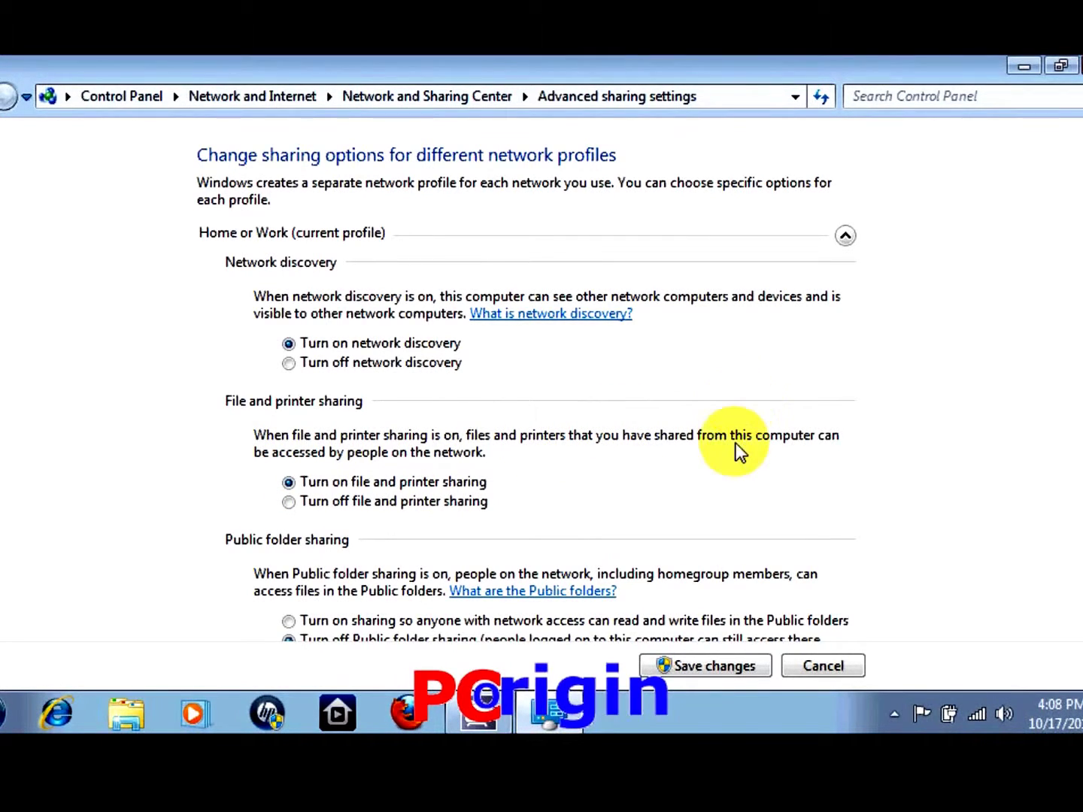
# Save the sharing changes, close Network and Sharing Center, and open Computer from Start
pyautogui.click(696, 664)
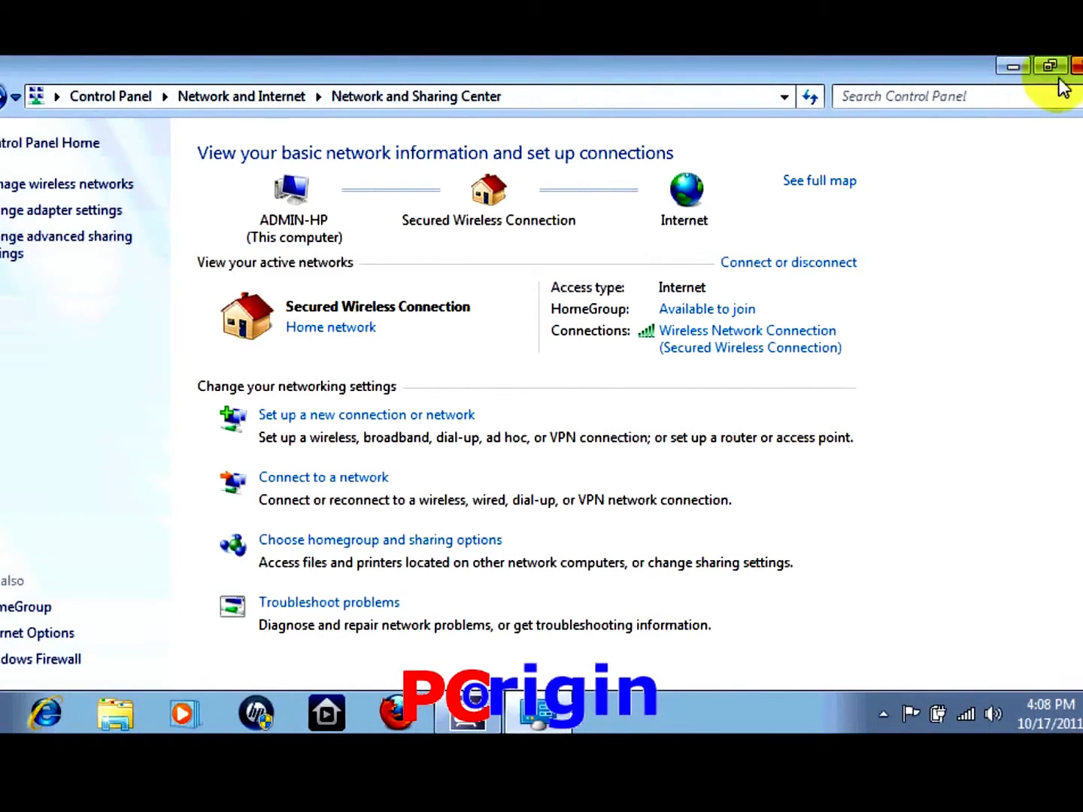
pyautogui.click(1078, 68)
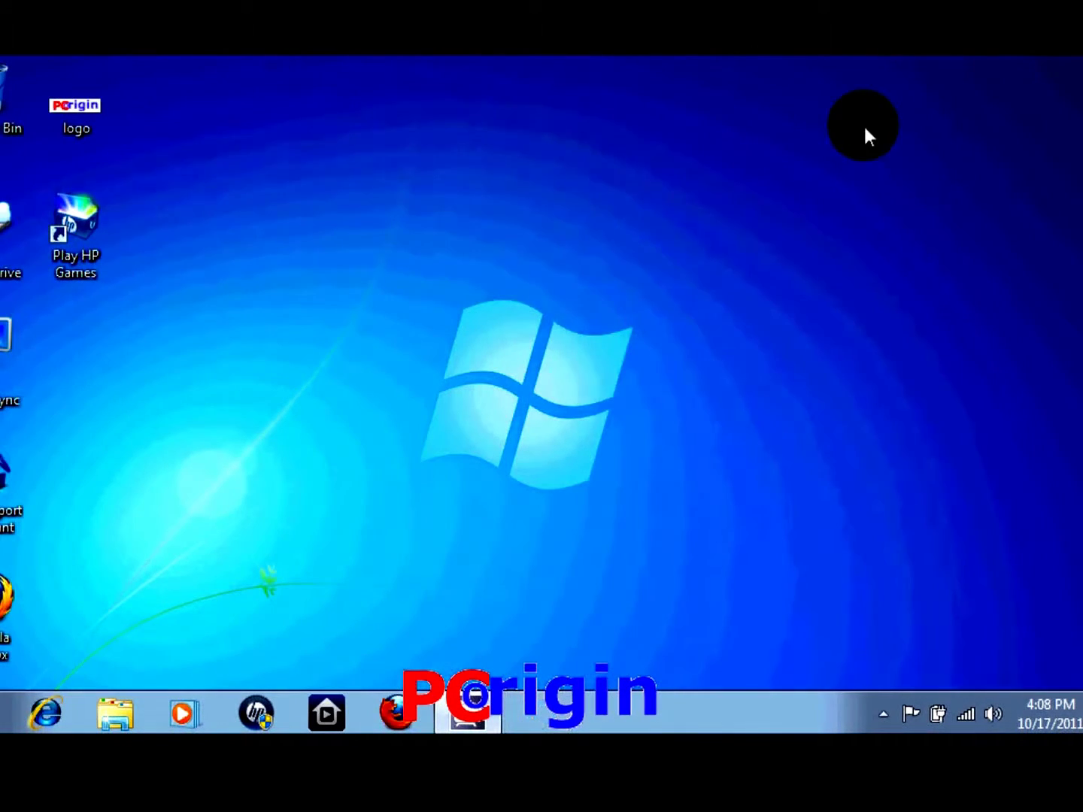
pyautogui.press('super')
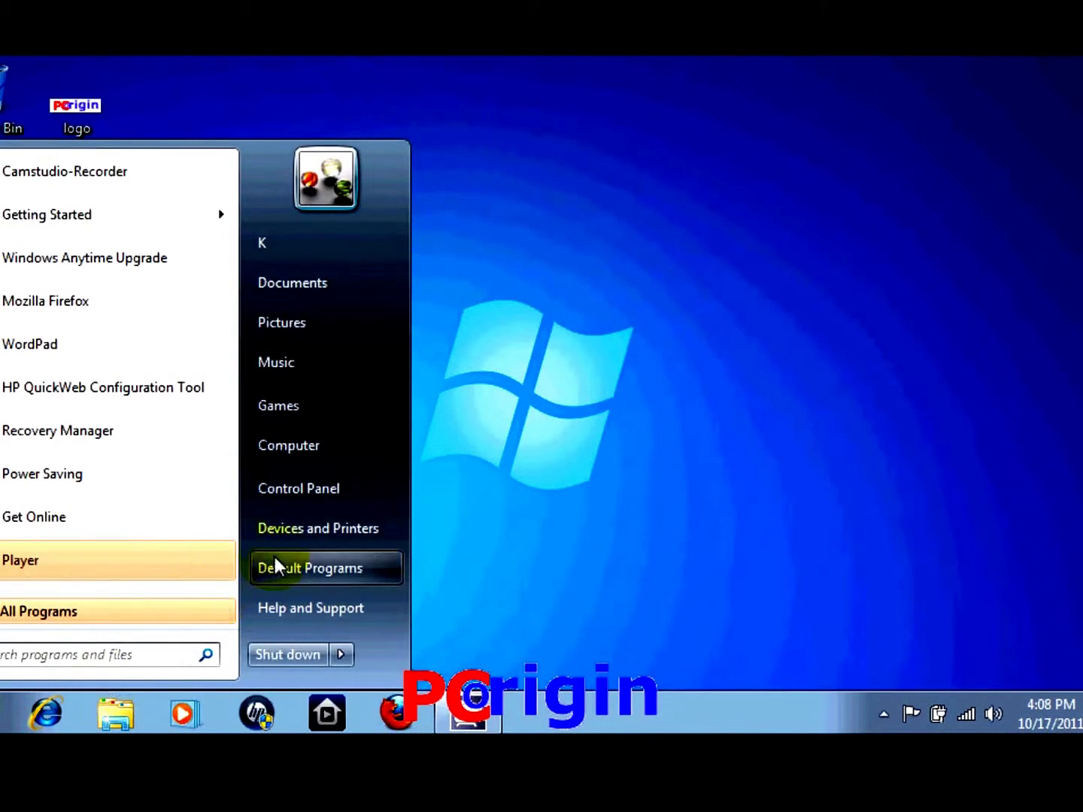
pyautogui.click(361, 446)
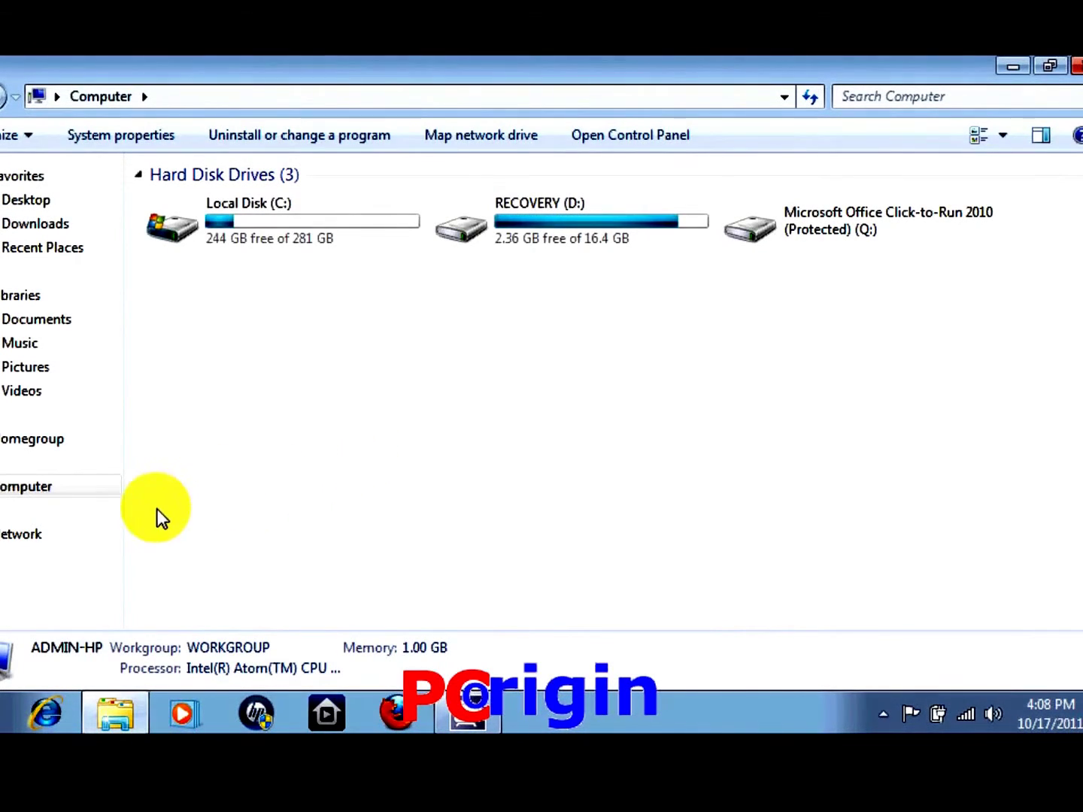
# Show the Network folder listing ADMIN-PC and ADMIN-HP, and bring up ADMIN-PC's context menu
pyautogui.click(50, 535)
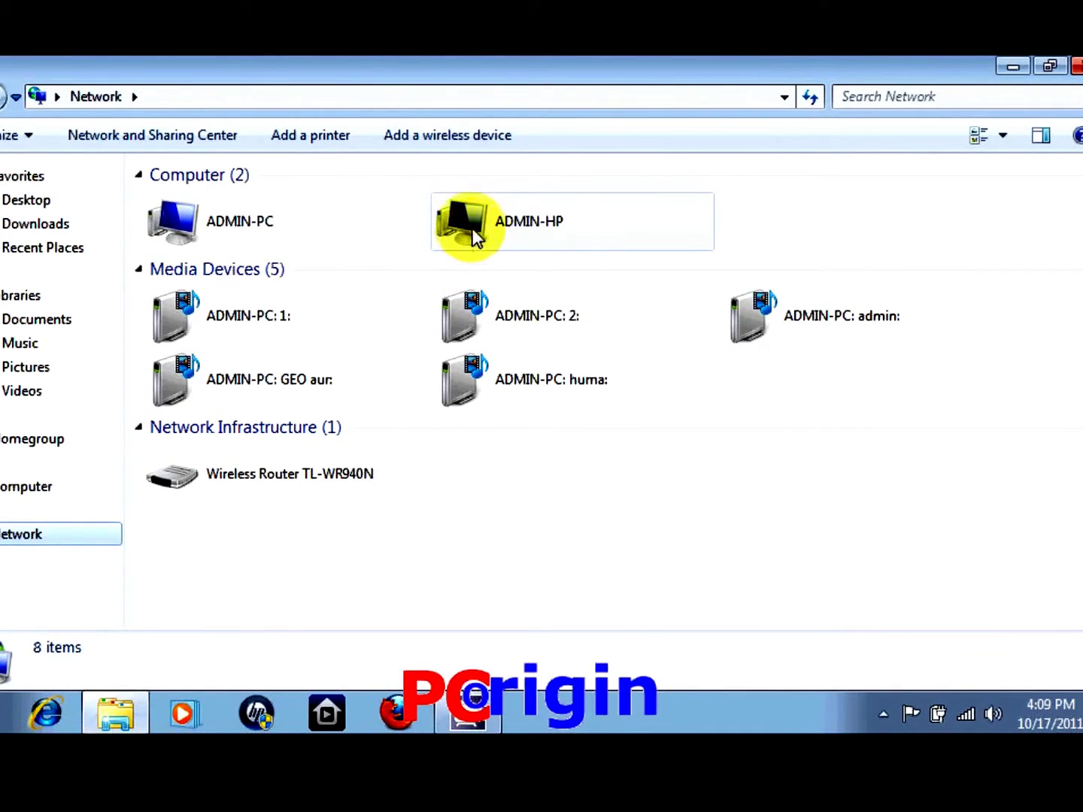
pyautogui.click(781, 220)
pyautogui.moveTo(782, 212)
pyautogui.mouseDown()
pyautogui.moveTo(338, 217)
pyautogui.moveTo(222, 203)
pyautogui.moveTo(315, 220)
pyautogui.moveTo(764, 220)
pyautogui.mouseUp()
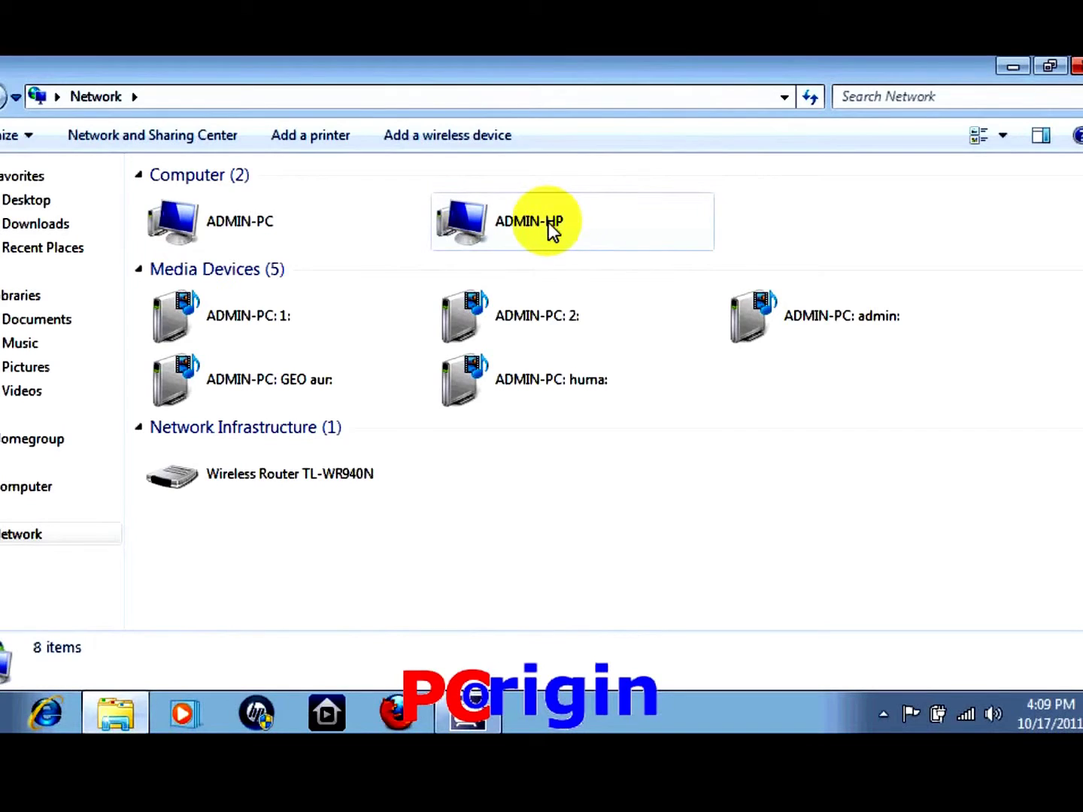
pyautogui.click(254, 226)
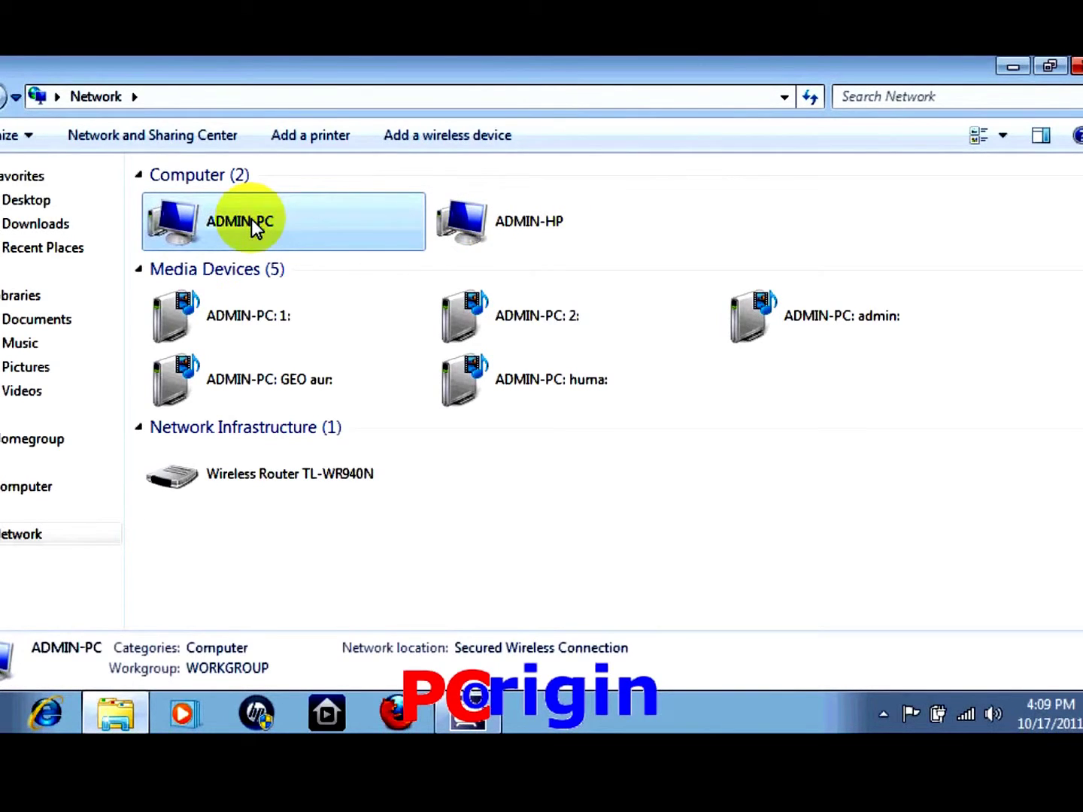
pyautogui.rightClick(253, 227)
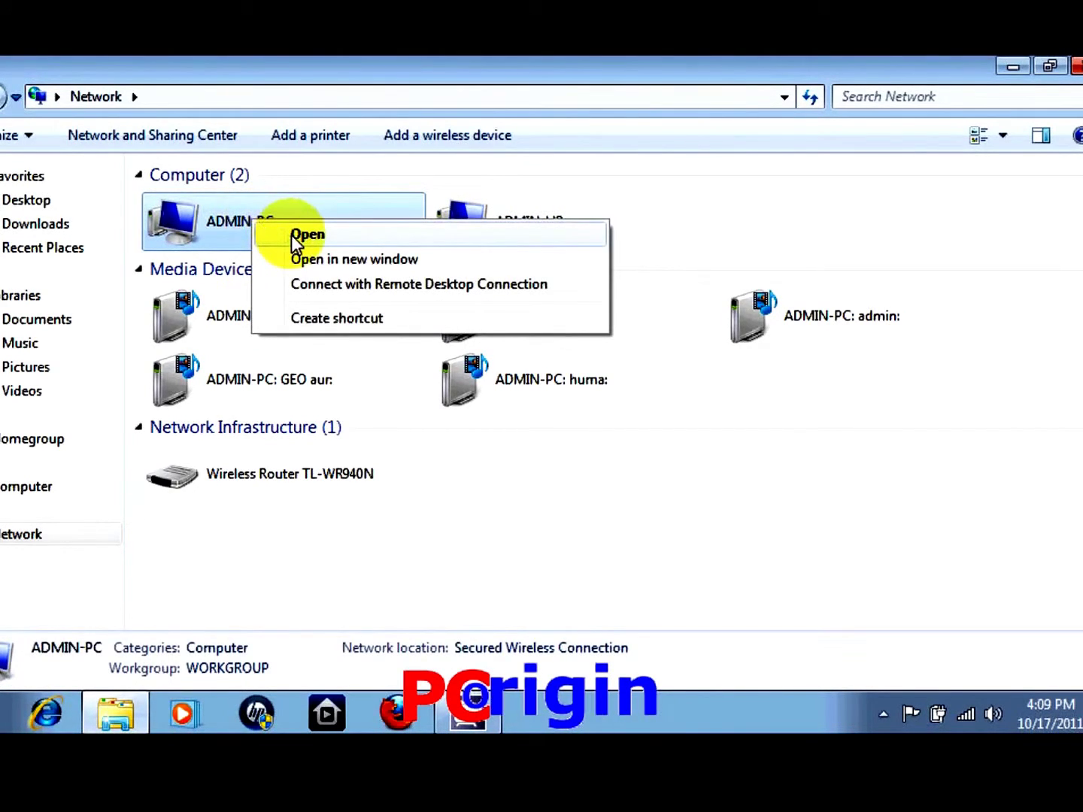
# Open ADMIN-PC, sign in with the remote account's user name and password, remembering credentials
pyautogui.click(297, 236)
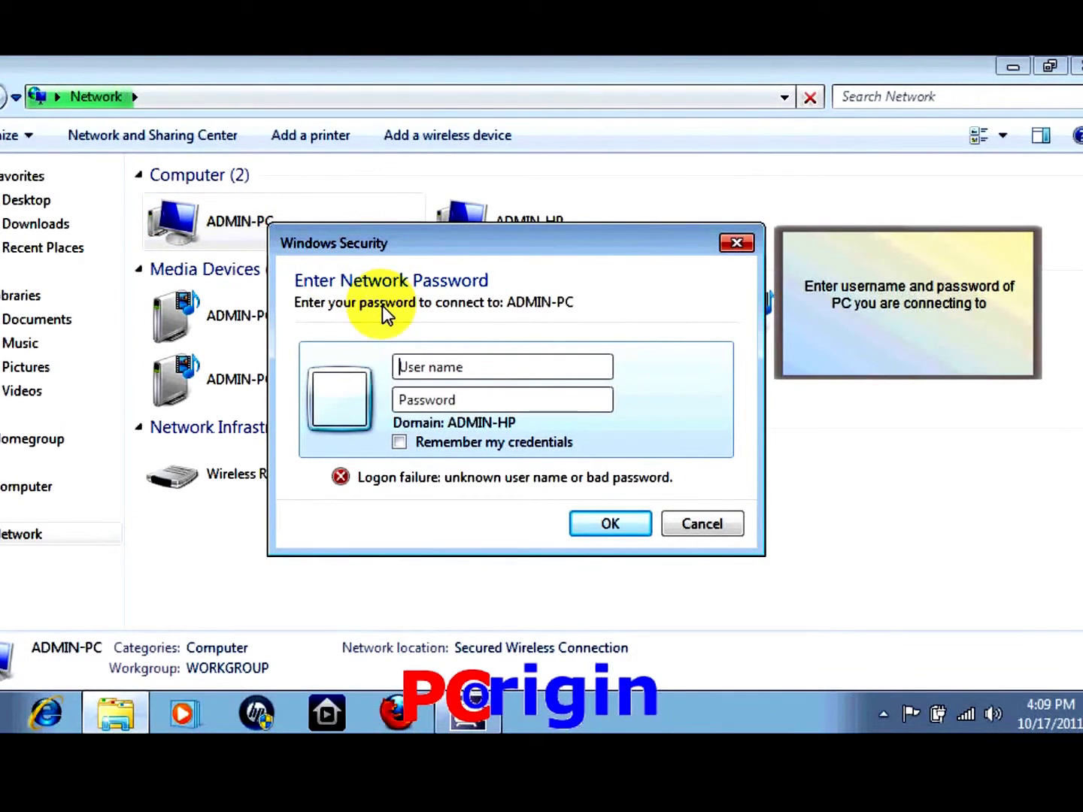
pyautogui.click(471, 371)
pyautogui.write('admin')
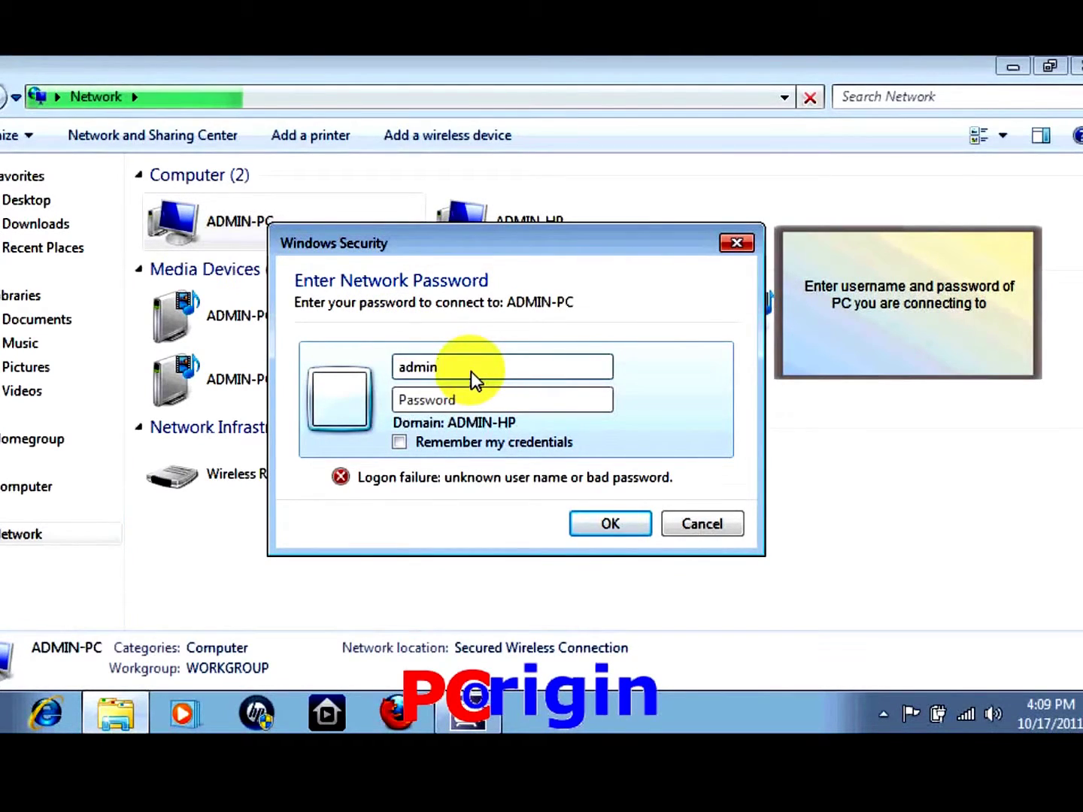
pyautogui.press('Tab')
pyautogui.write('•••')
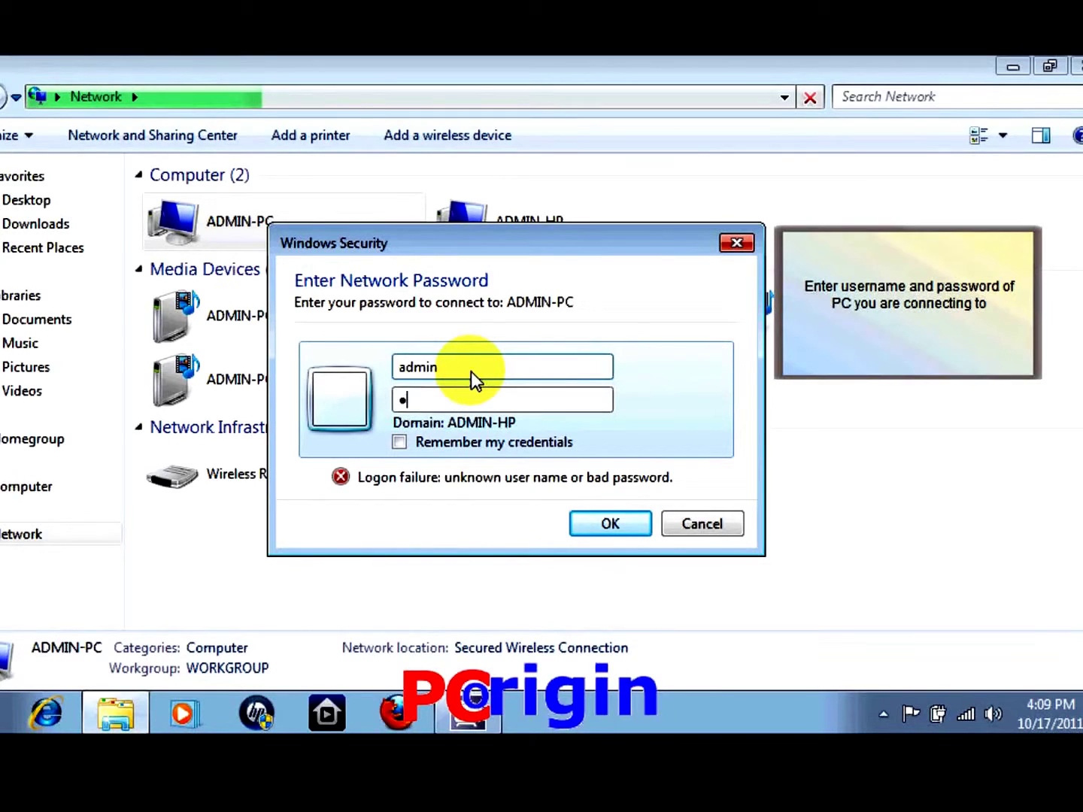
pyautogui.click(402, 442)
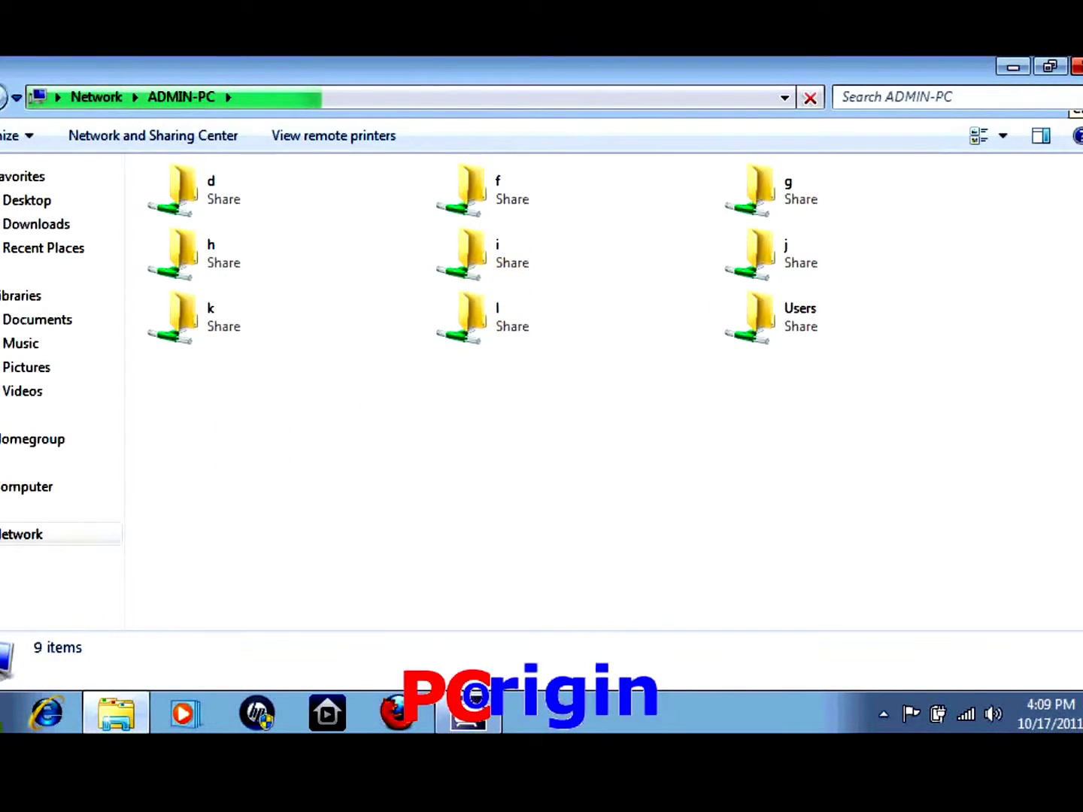
pyautogui.press('super')
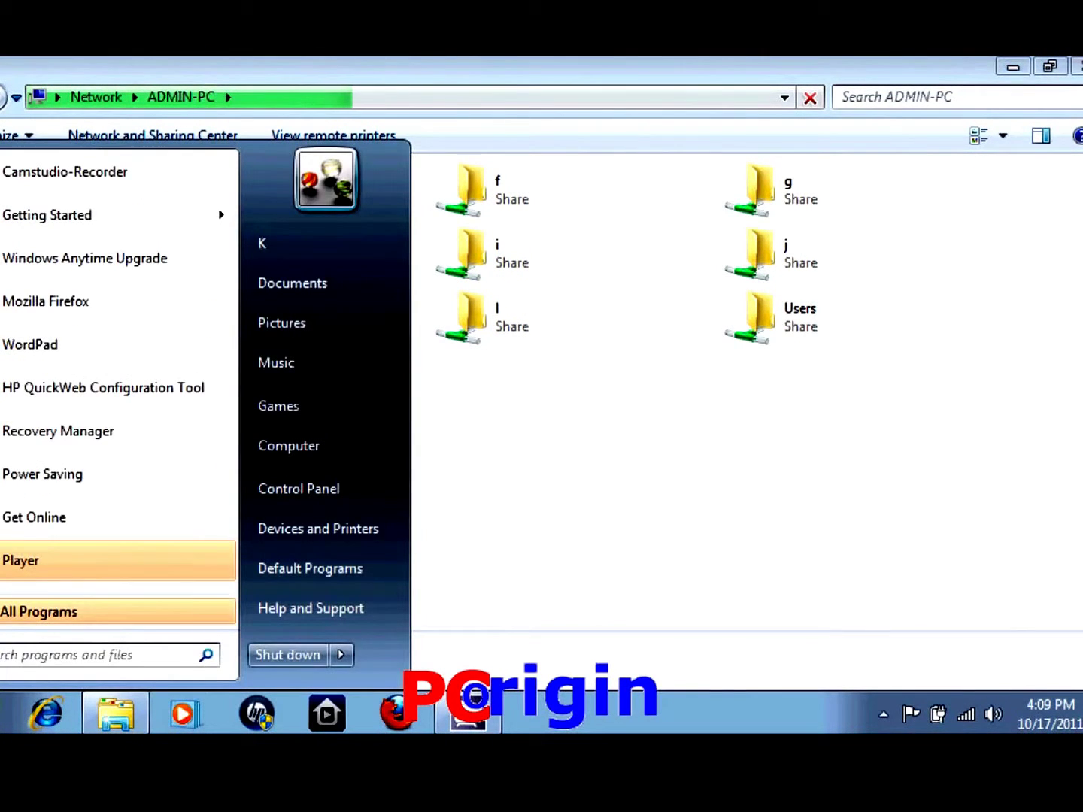
# Open the Sharing tab in the properties of Local Disk (C:) from Computer
pyautogui.click(288, 457)
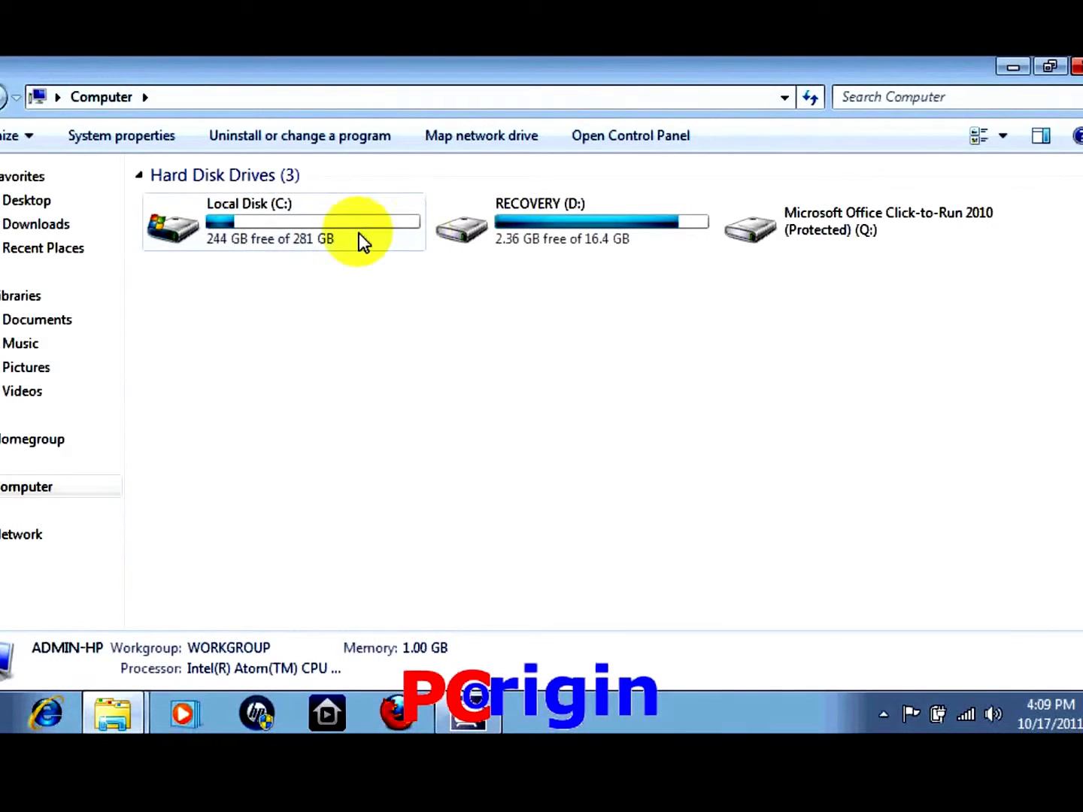
pyautogui.rightClick(359, 234)
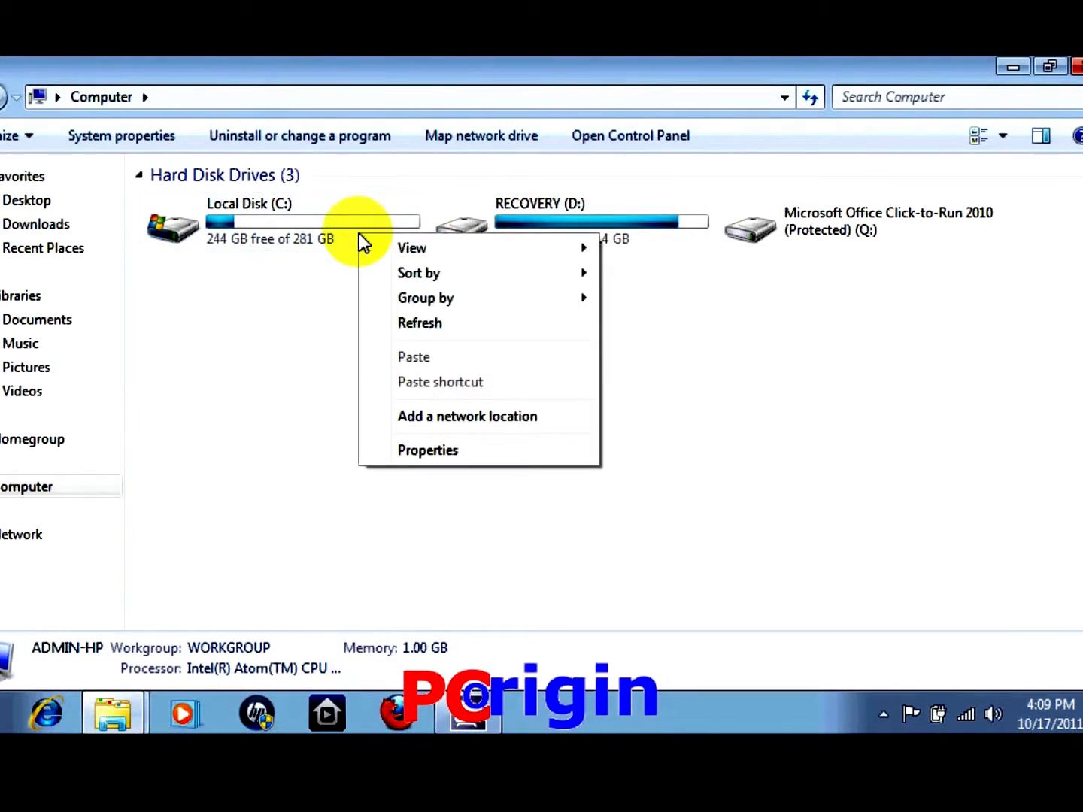
pyautogui.click(315, 225)
pyautogui.rightClick(315, 226)
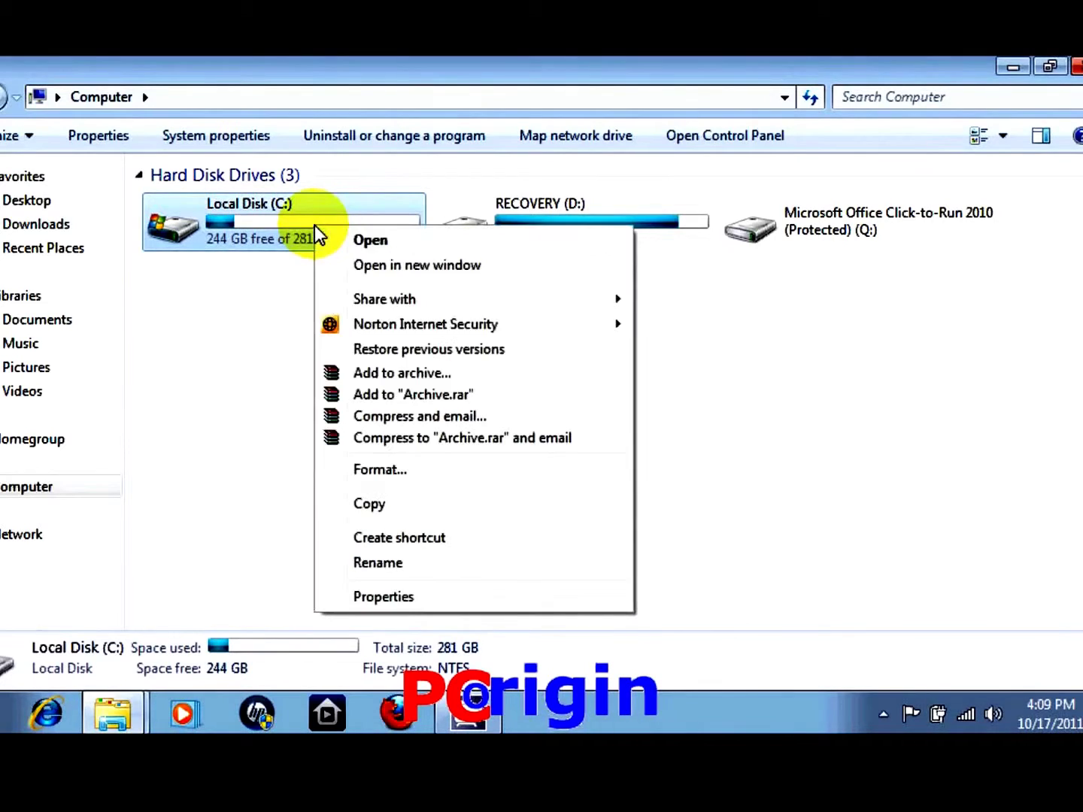
pyautogui.click(390, 595)
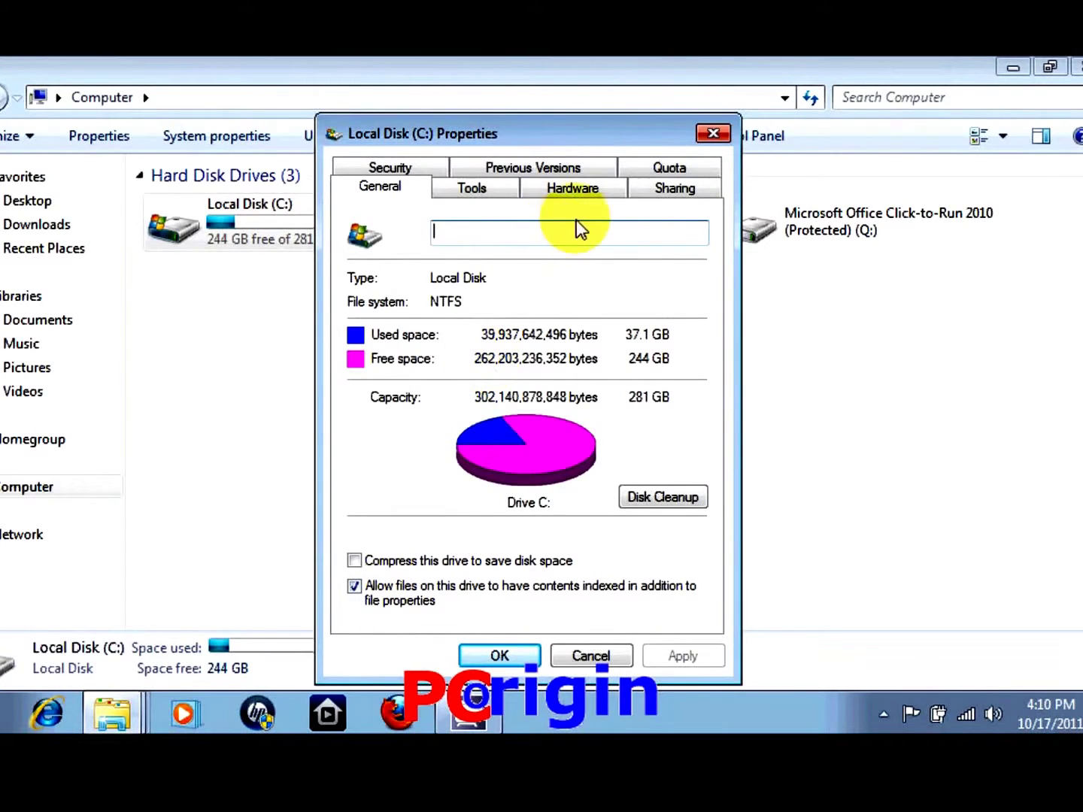
pyautogui.click(653, 192)
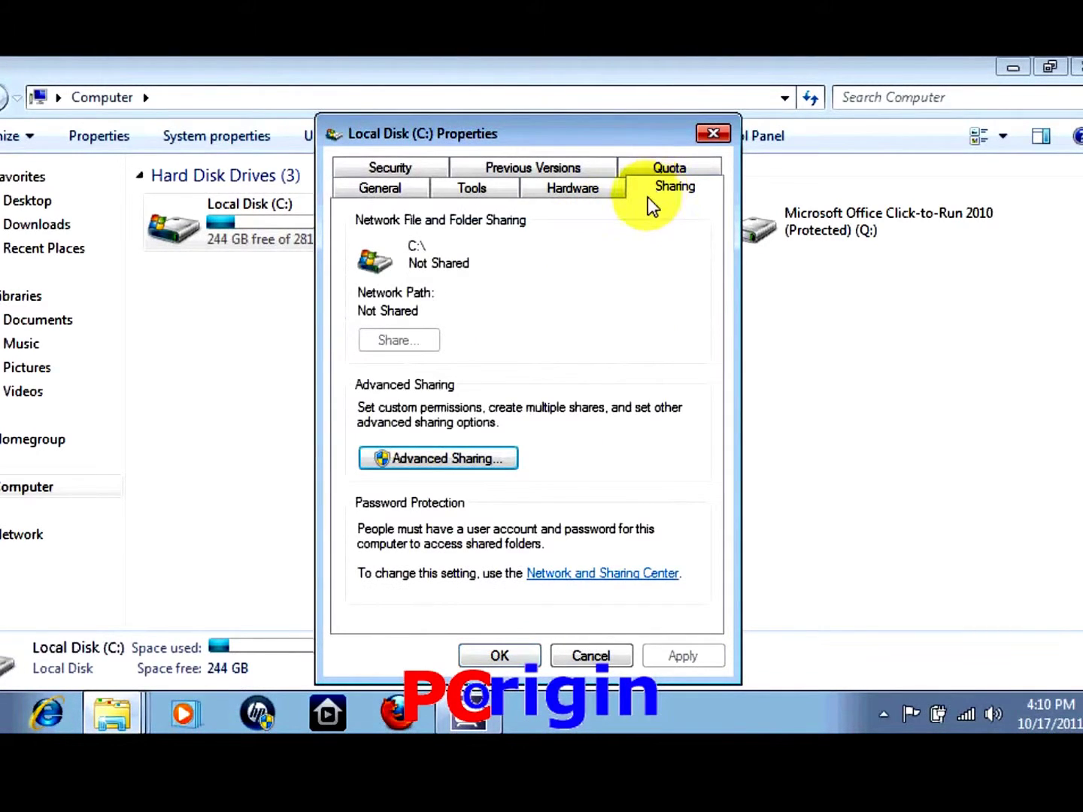
# Turn on Advanced Sharing for the C: drive under the share name C and apply it
pyautogui.click(442, 456)
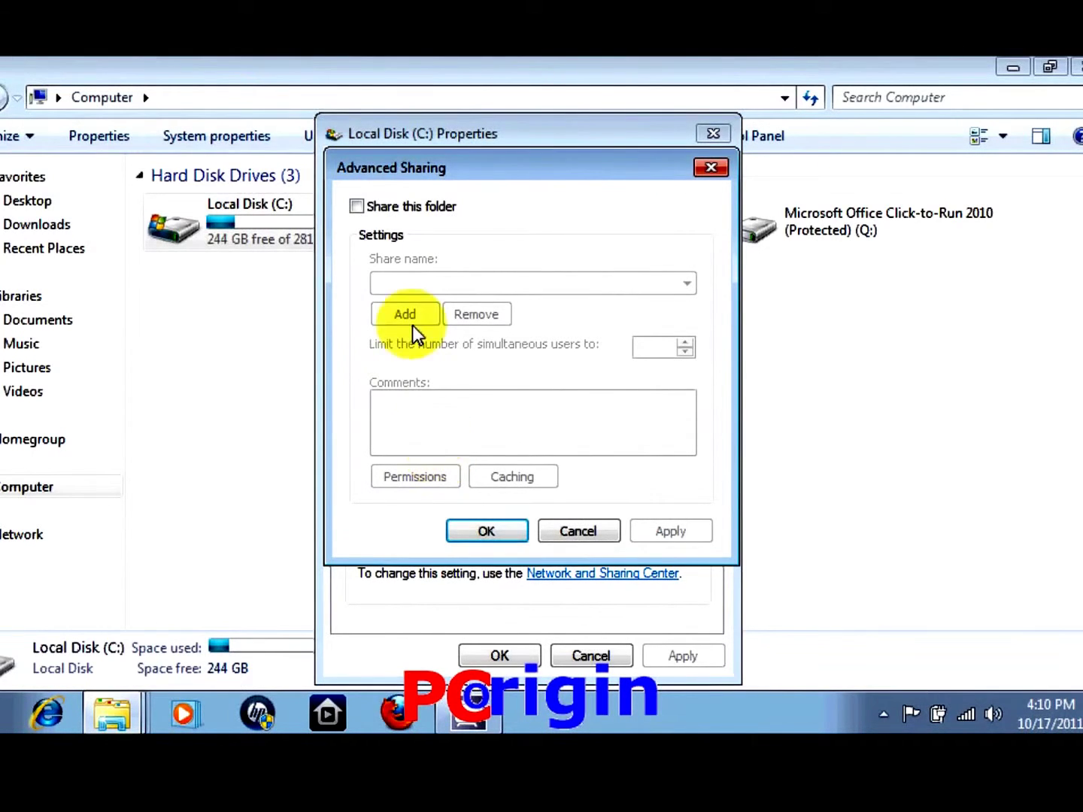
pyautogui.click(358, 207)
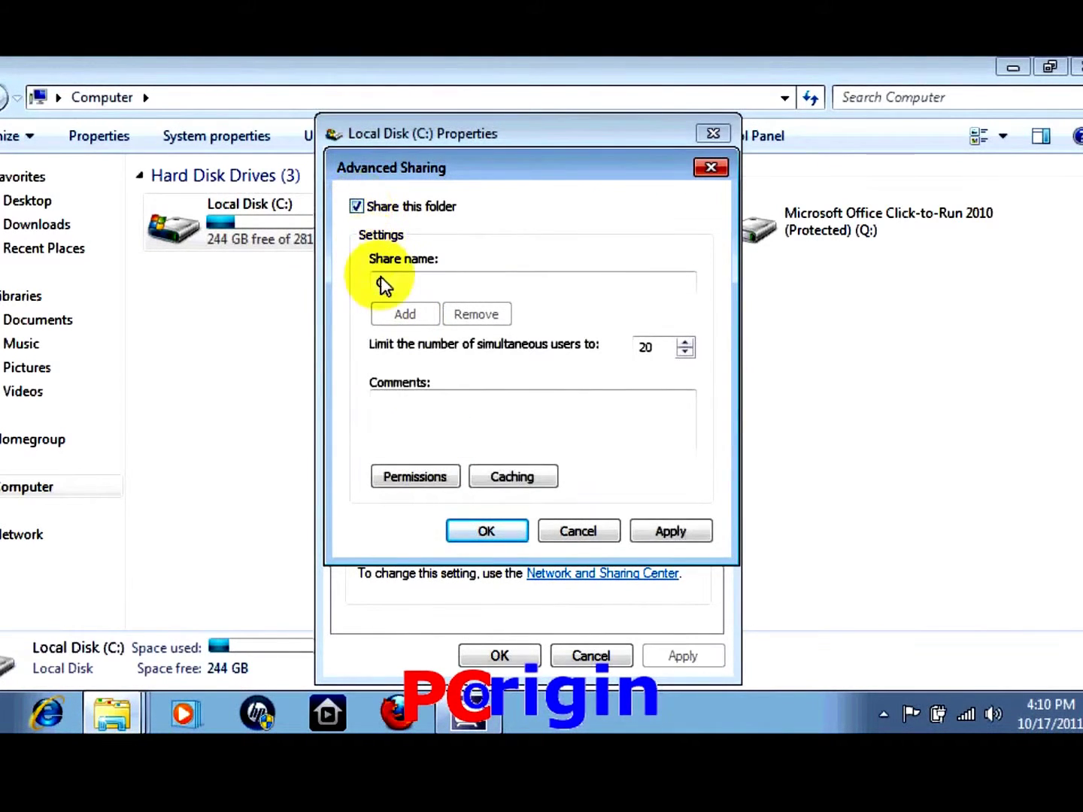
pyautogui.moveTo(397, 293); pyautogui.dragTo(335, 293)
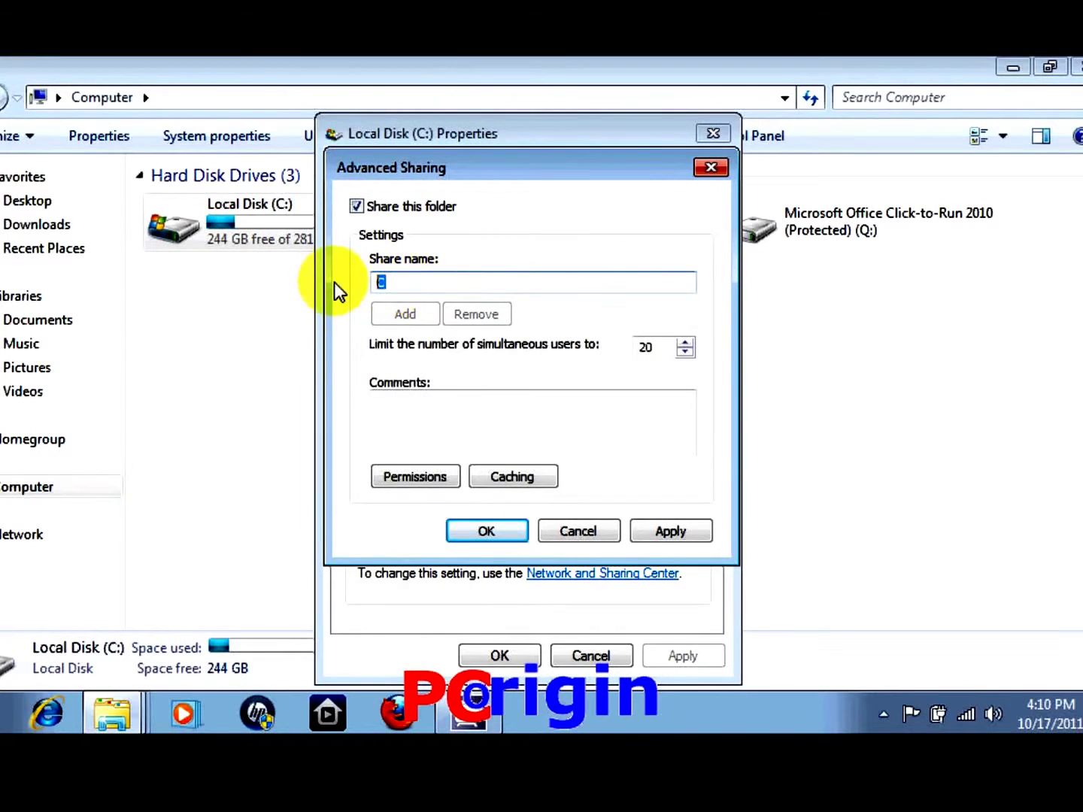
pyautogui.click(433, 289)
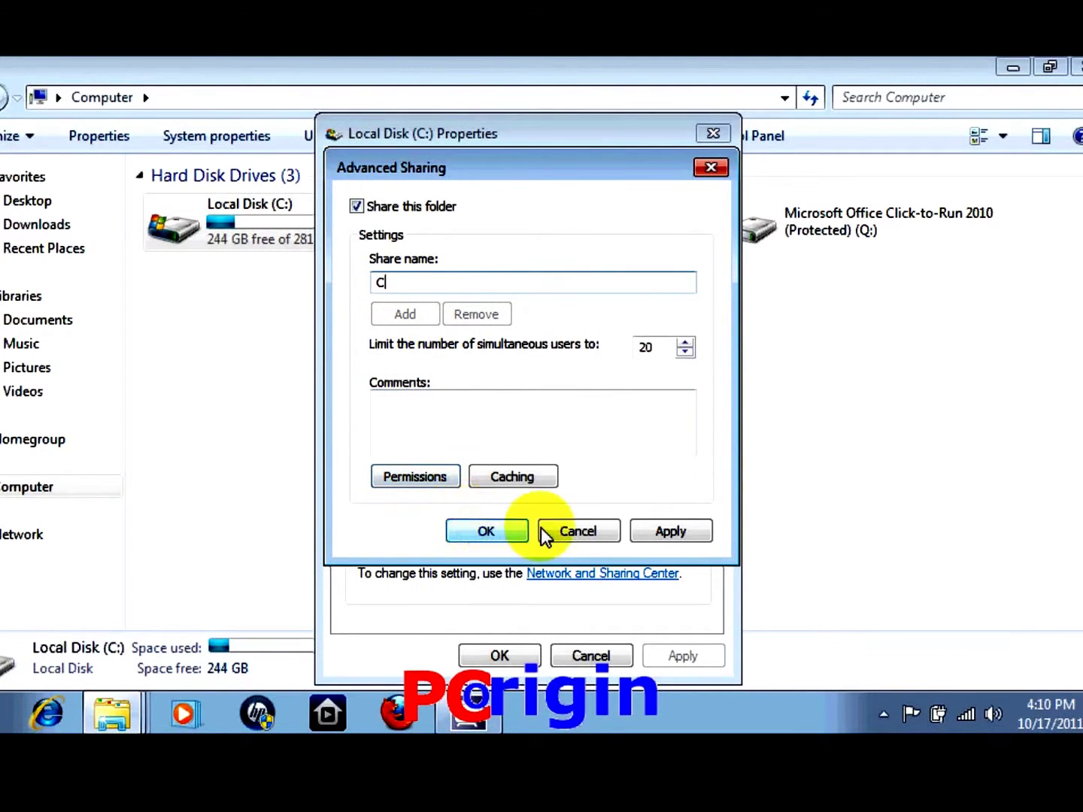
pyautogui.click(667, 531)
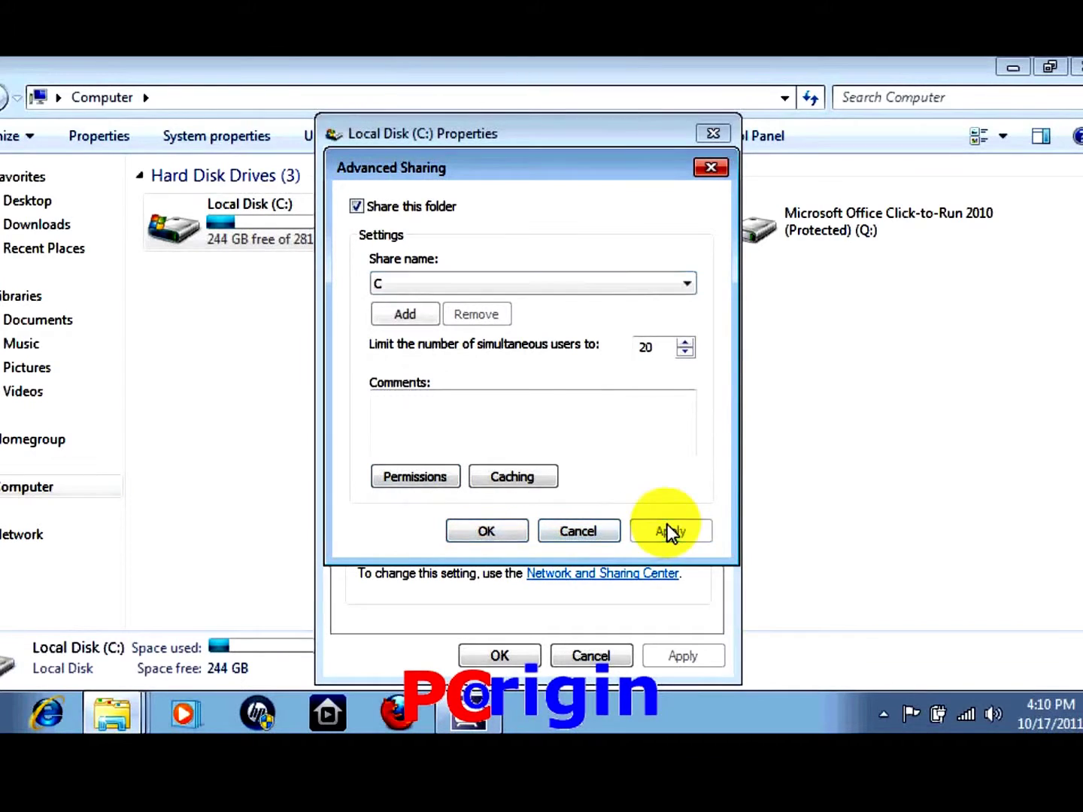
pyautogui.click(485, 531)
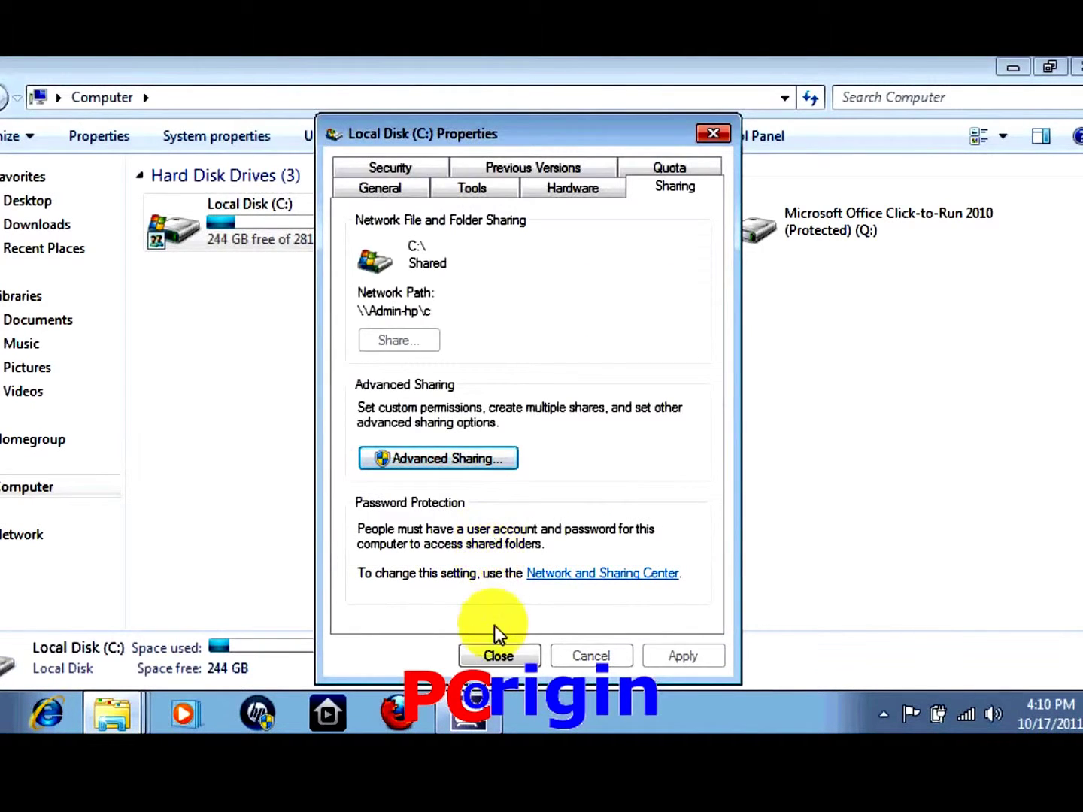
pyautogui.click(490, 661)
pyautogui.click(293, 361)
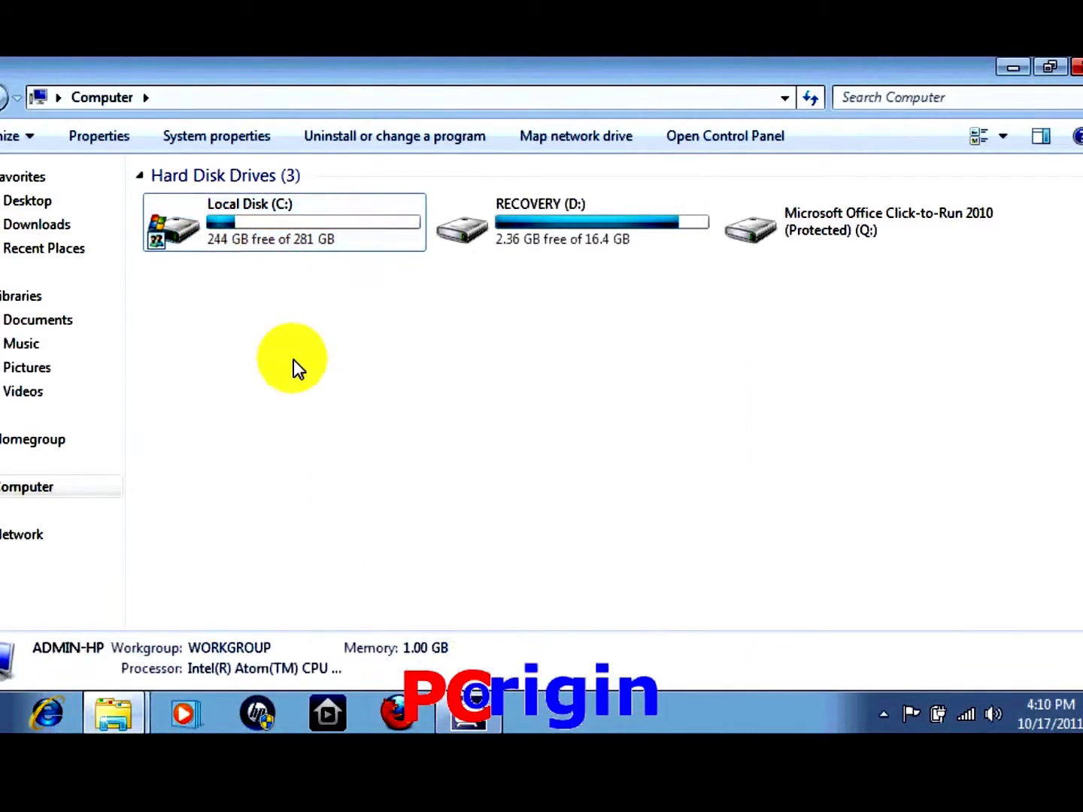
# Browse Network and open the ADMIN-HP computer to show its shared c folder
pyautogui.click(44, 533)
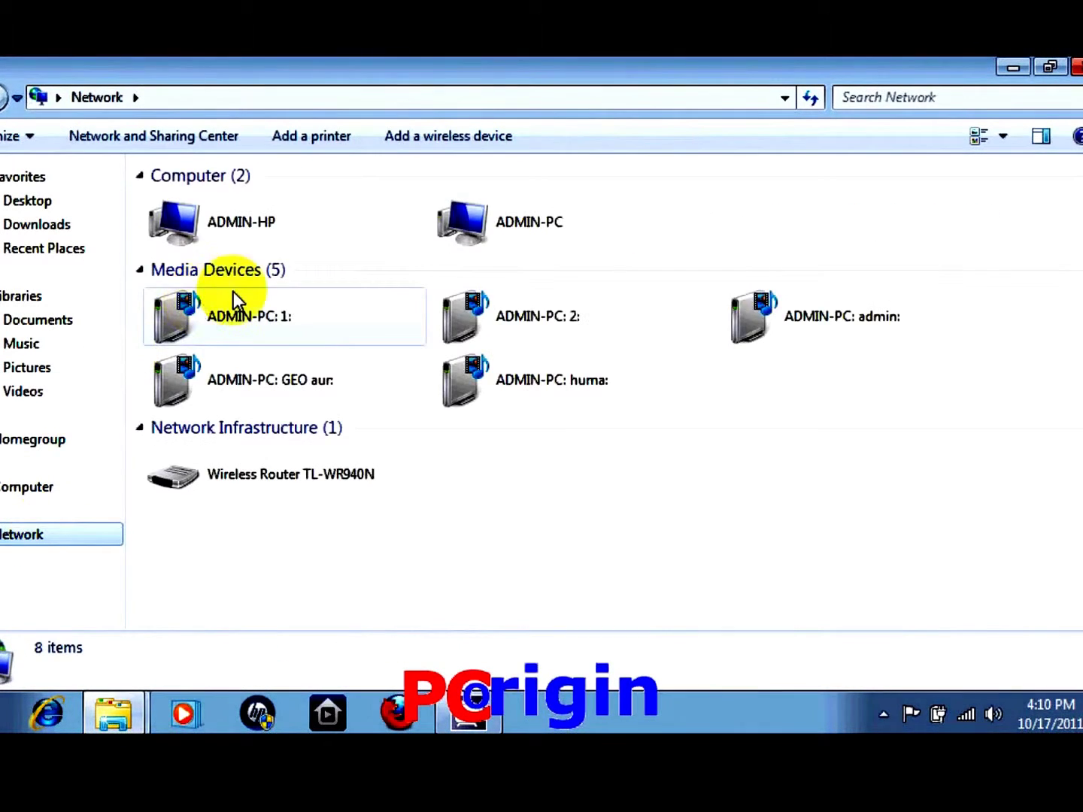
pyautogui.click(302, 234)
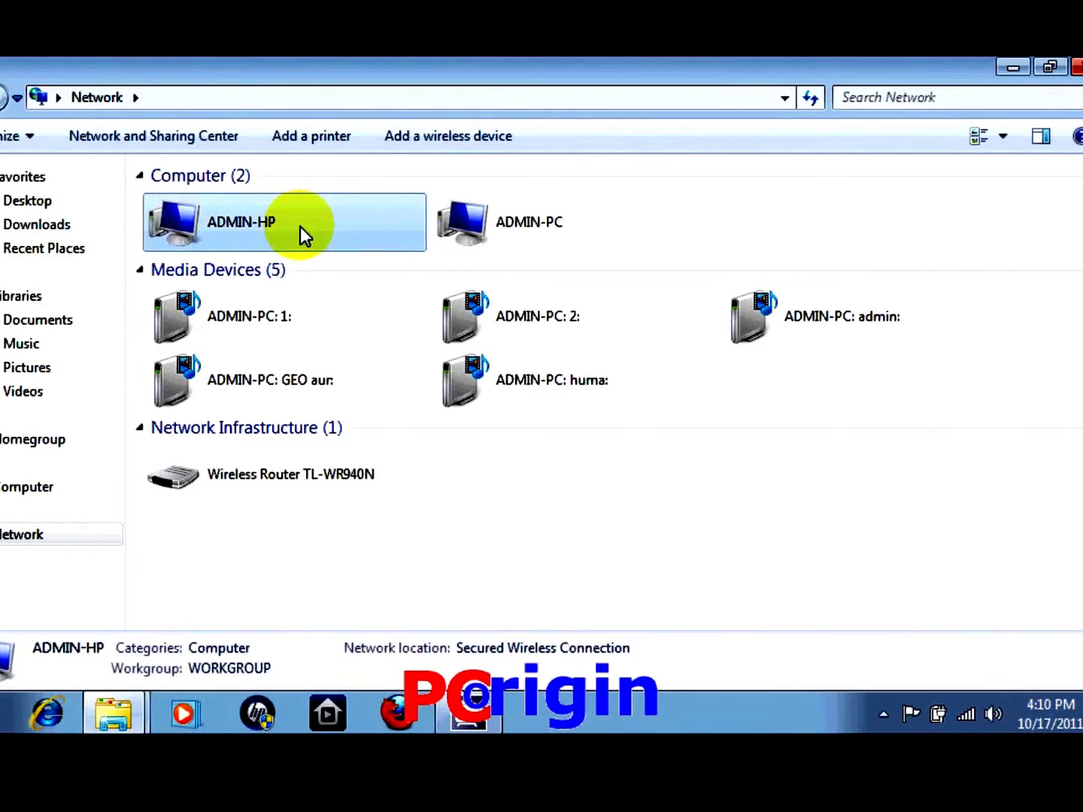
pyautogui.doubleClick(301, 226)
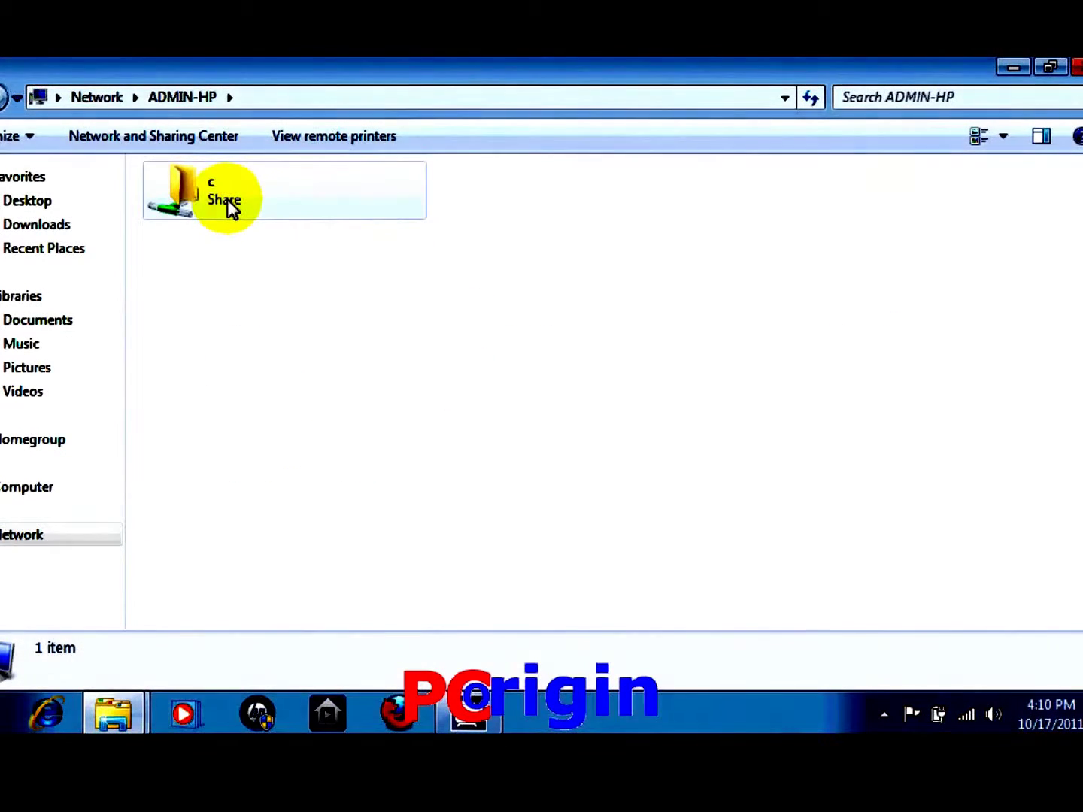